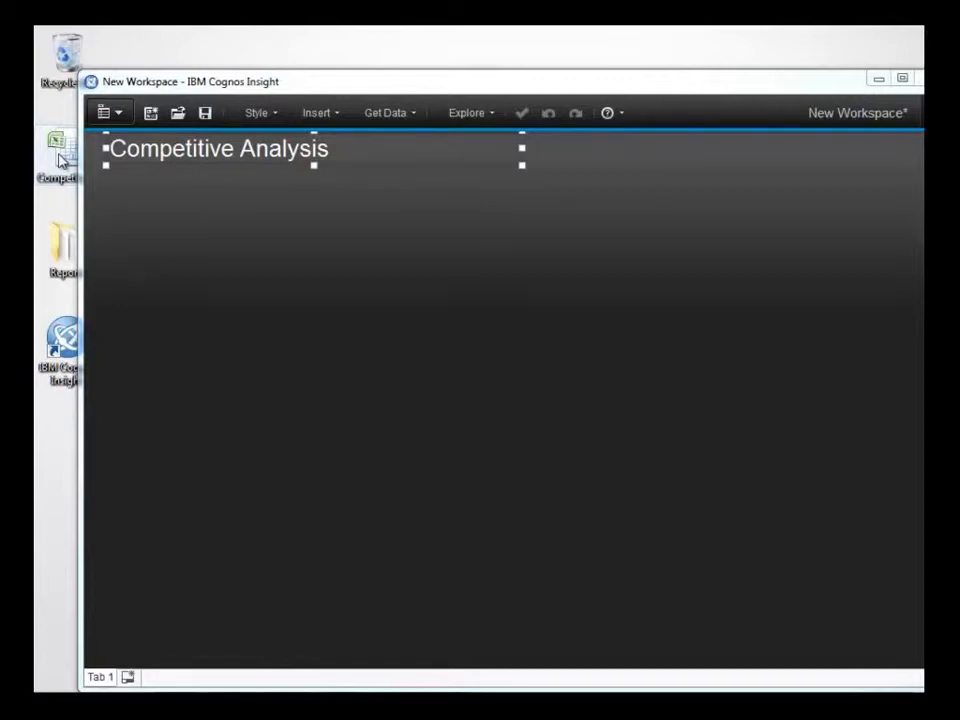
# Import the competitor spreadsheet from the desktop into the workspace, then position and widen the crosstab and chart widget below the Competitive Analysis title.
pyautogui.moveTo(60, 160); pyautogui.dragTo(176, 264)
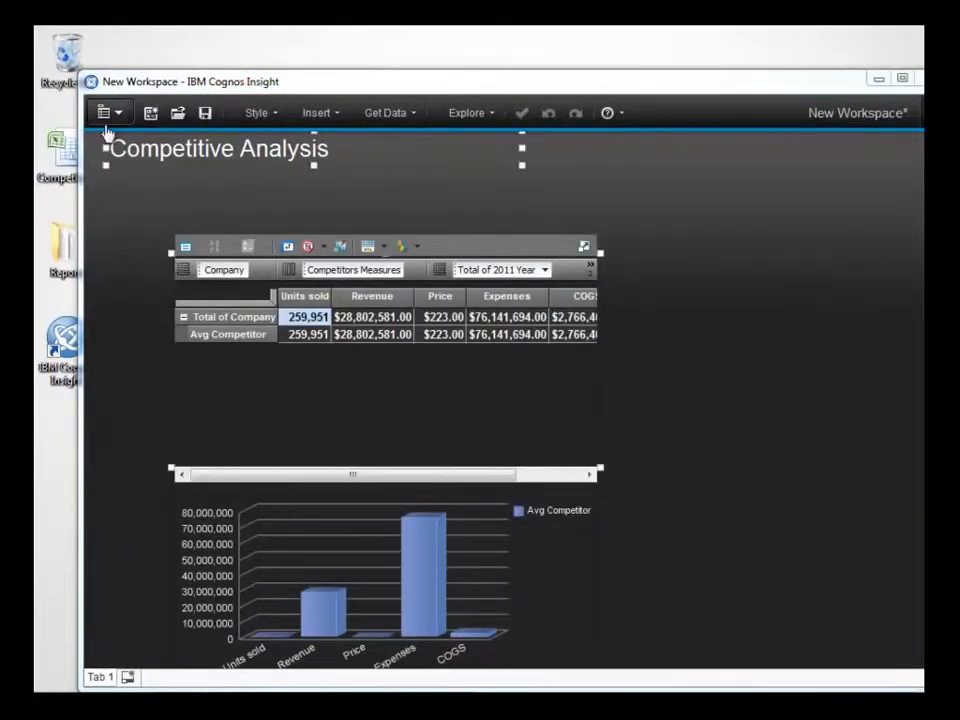
pyautogui.click(90, 81)
pyautogui.click(127, 186)
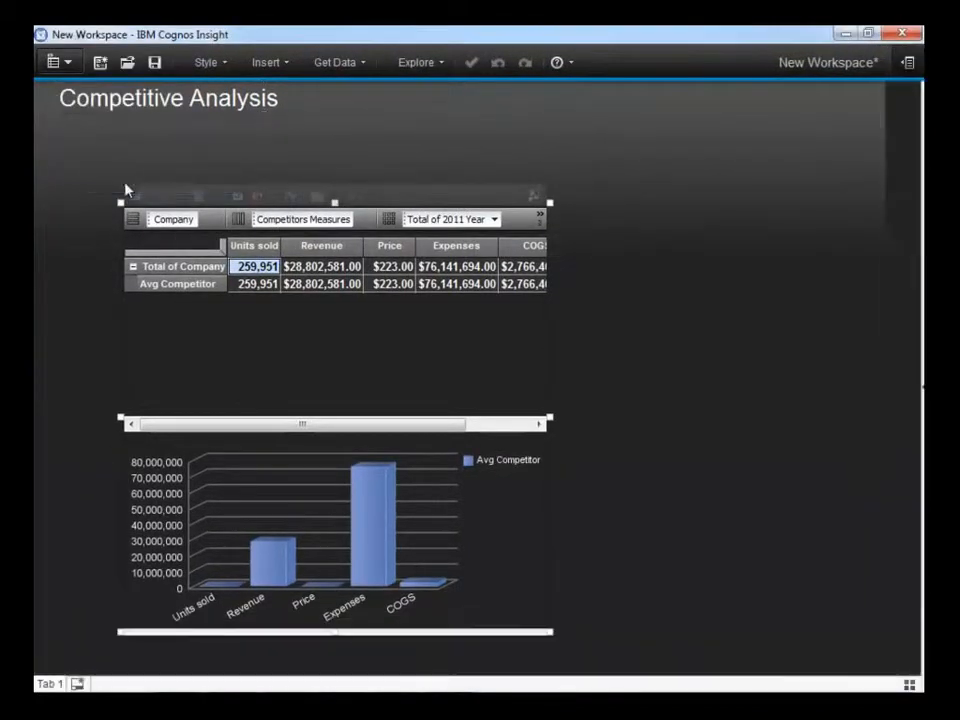
pyautogui.moveTo(390, 184); pyautogui.dragTo(322, 100)
pyautogui.moveTo(469, 329); pyautogui.dragTo(733, 381)
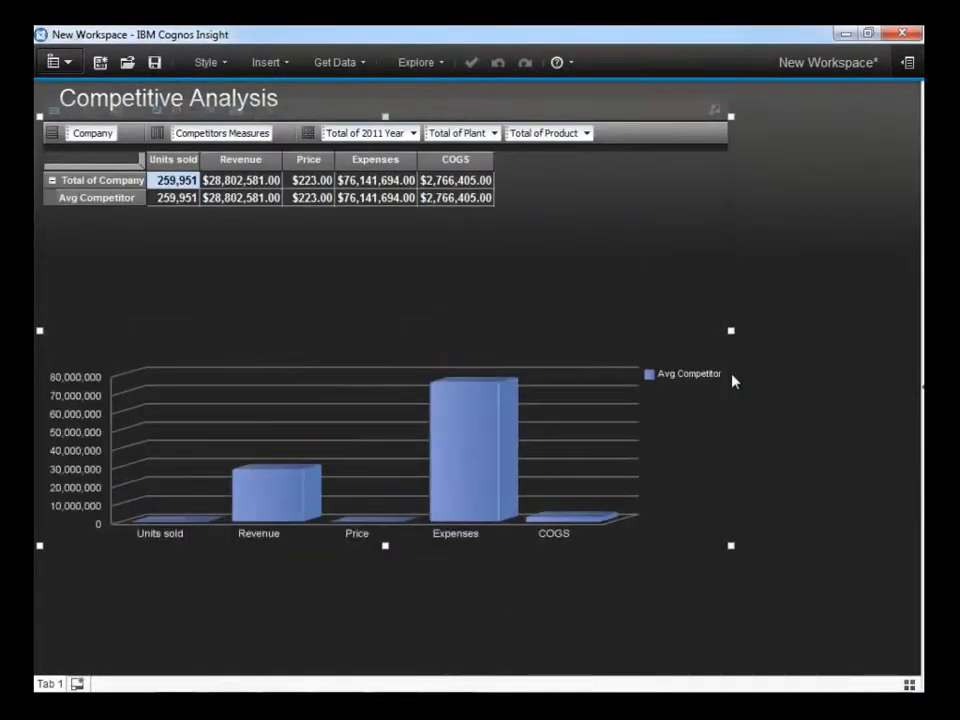
# Hide the Total of Company row and place the 2011 Year dimension on the crosstab columns instead of Competitors Measures.
pyautogui.rightClick(129, 182)
pyautogui.click(188, 381)
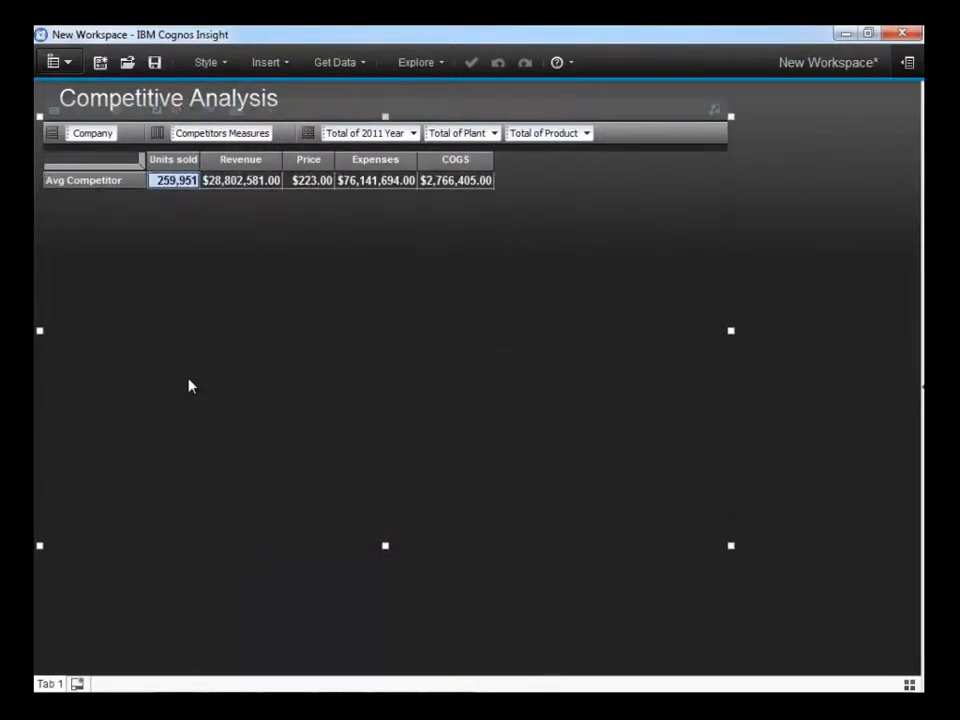
pyautogui.moveTo(356, 134); pyautogui.dragTo(236, 143)
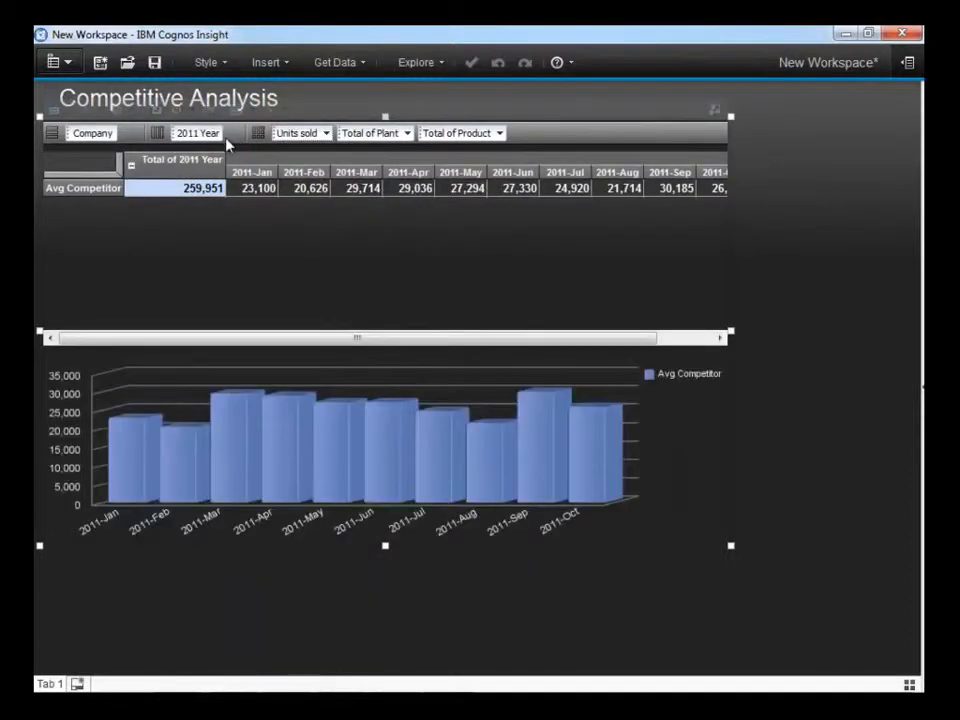
# Start a data import into the Competitors cube with IBM Cognos Report Data as source type and the Corporate Data report as source.
pyautogui.click(921, 390)
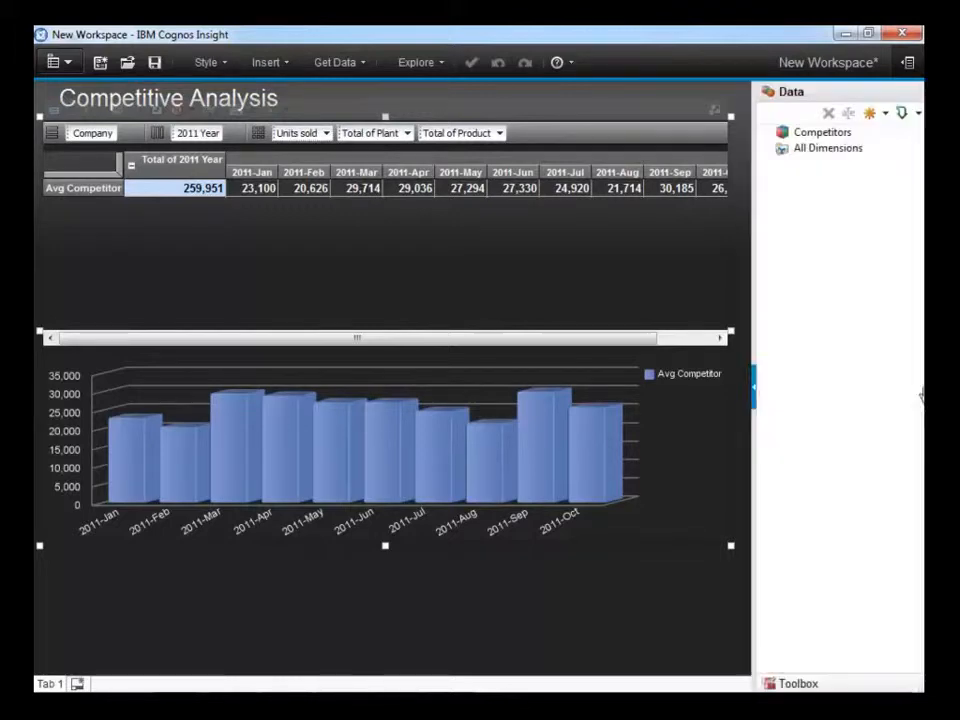
pyautogui.click(808, 135)
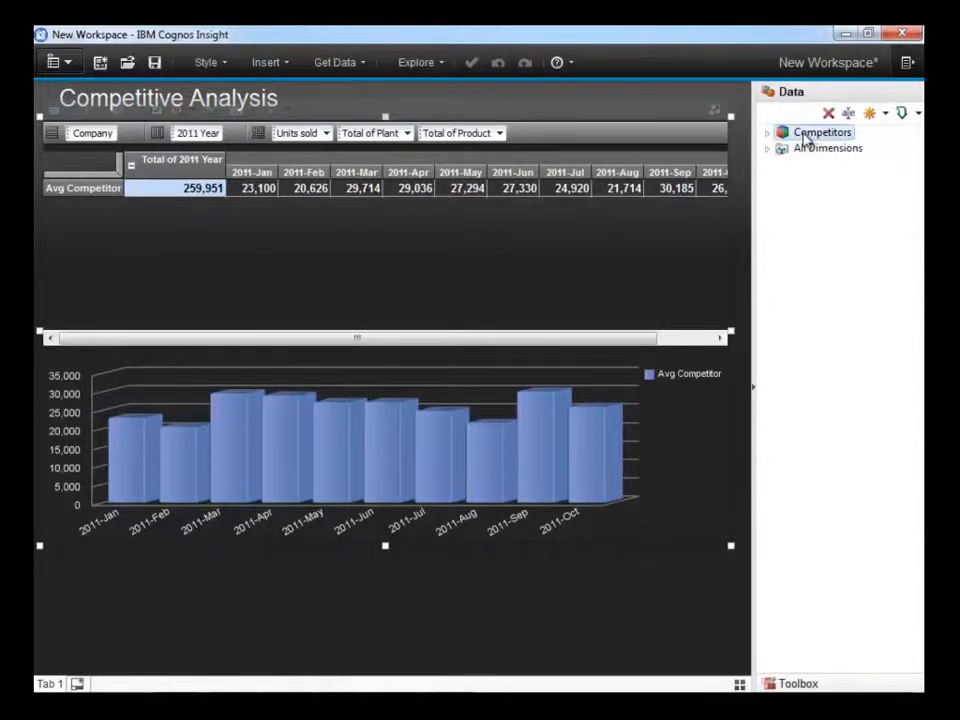
pyautogui.rightClick(808, 135)
pyautogui.click(825, 358)
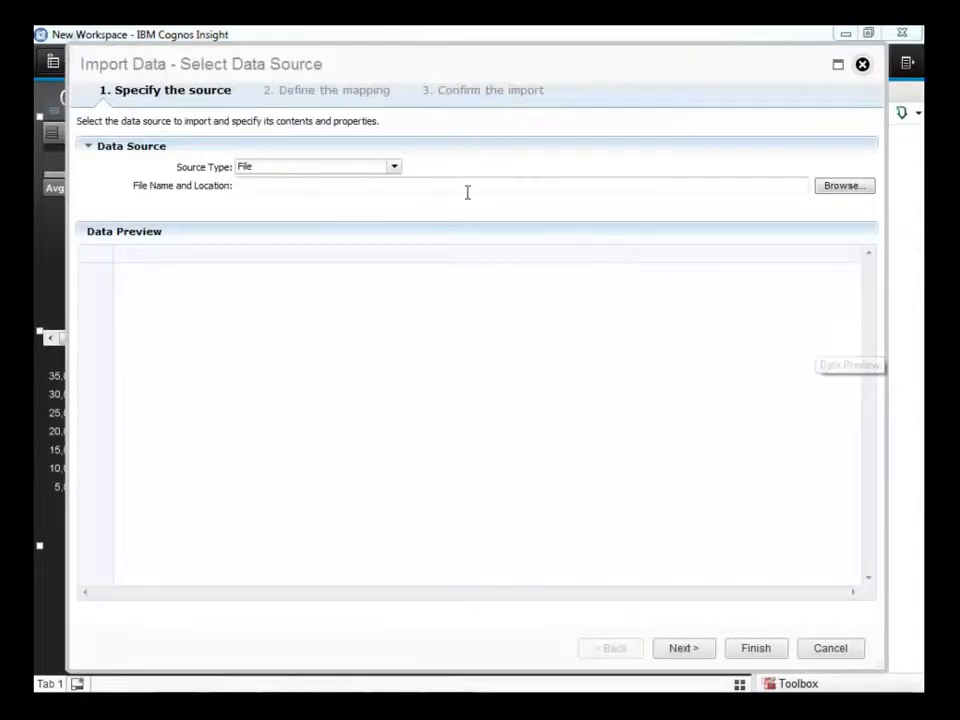
pyautogui.click(394, 167)
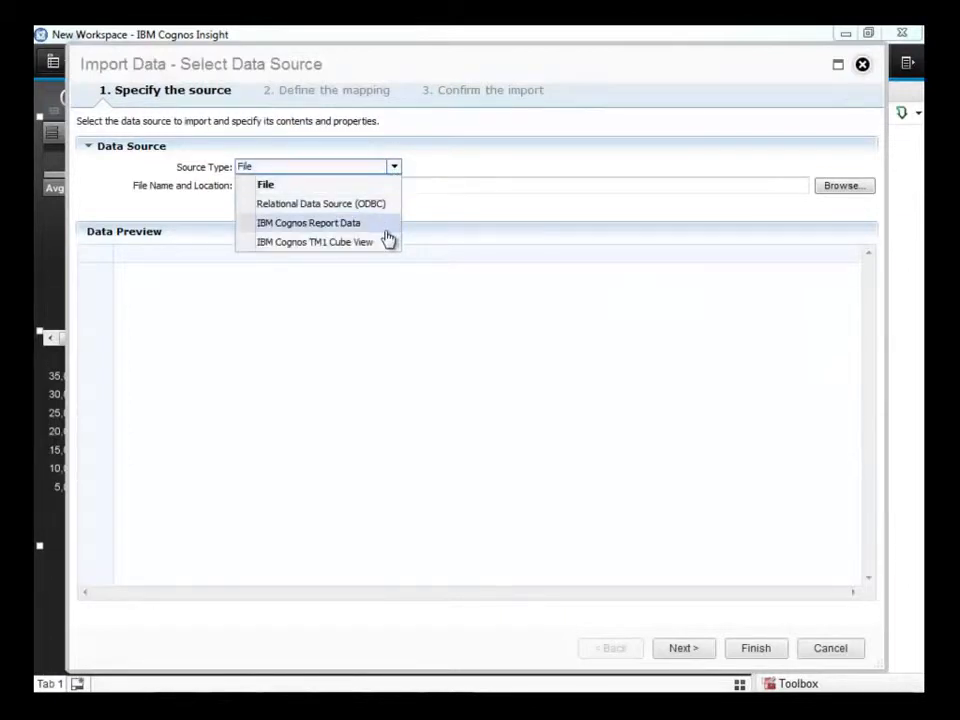
pyautogui.click(386, 227)
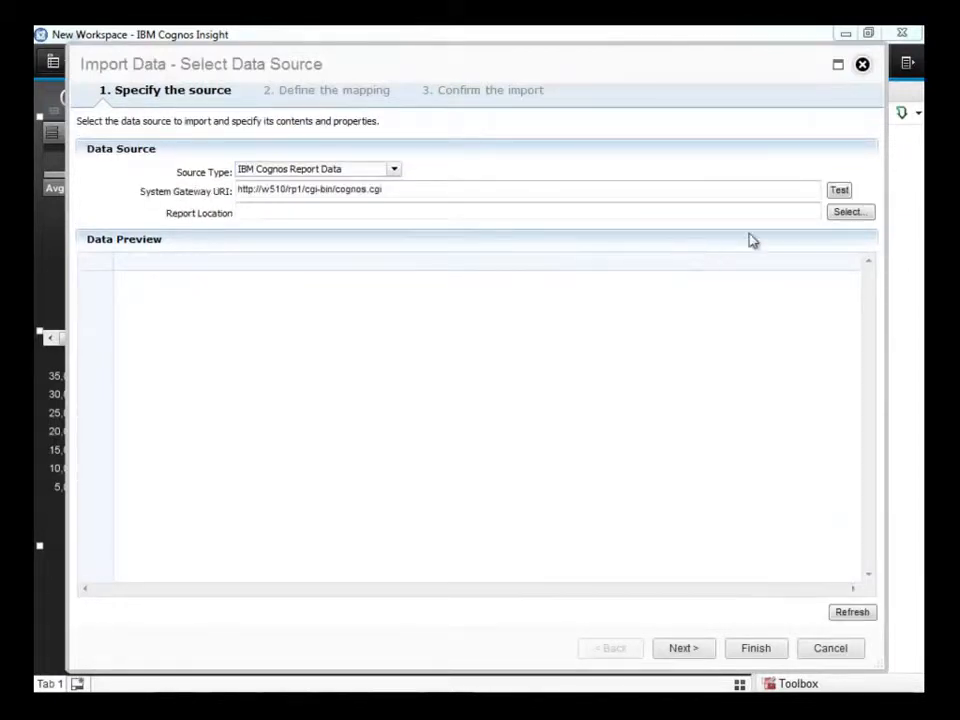
pyautogui.click(846, 214)
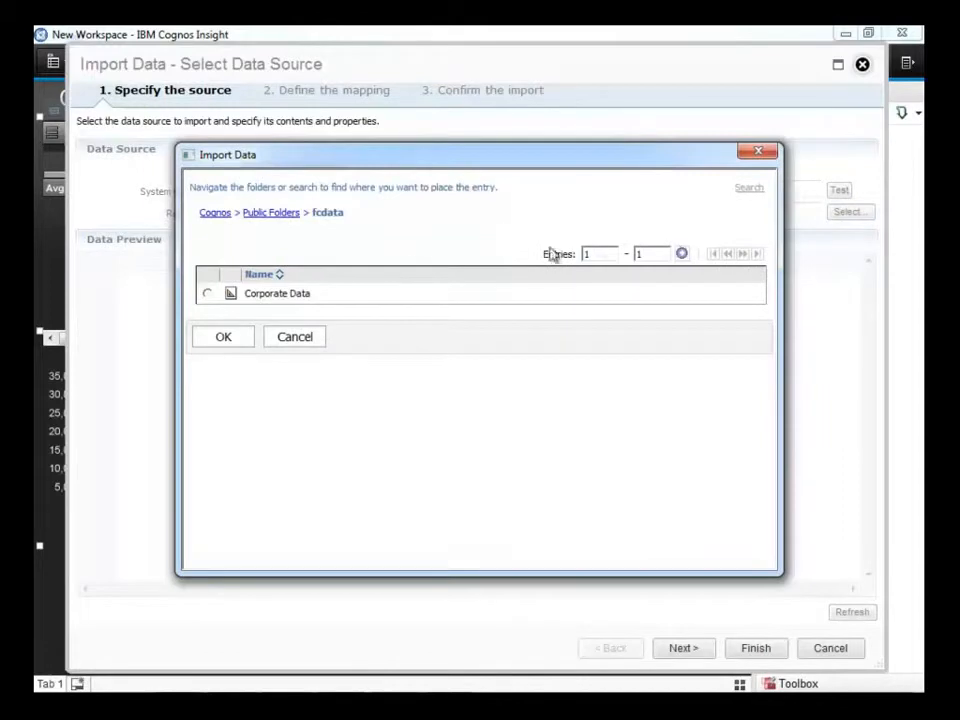
pyautogui.click(209, 295)
pyautogui.click(225, 338)
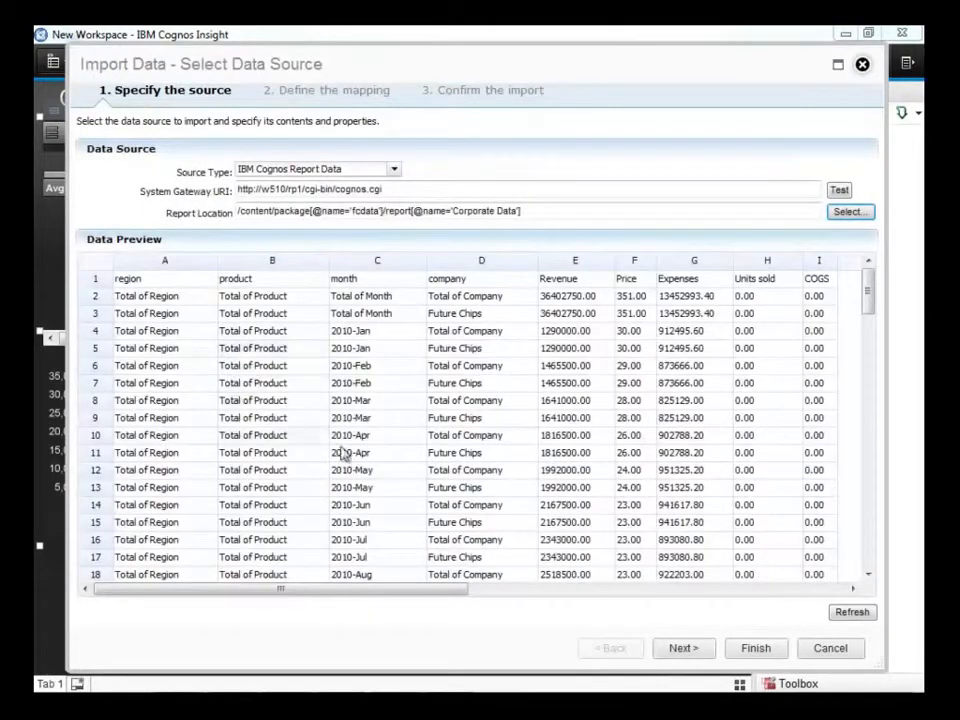
# Review the measure mapping for the import, finish importing into the Competitors cube, and collapse the data pane.
pyautogui.click(683, 650)
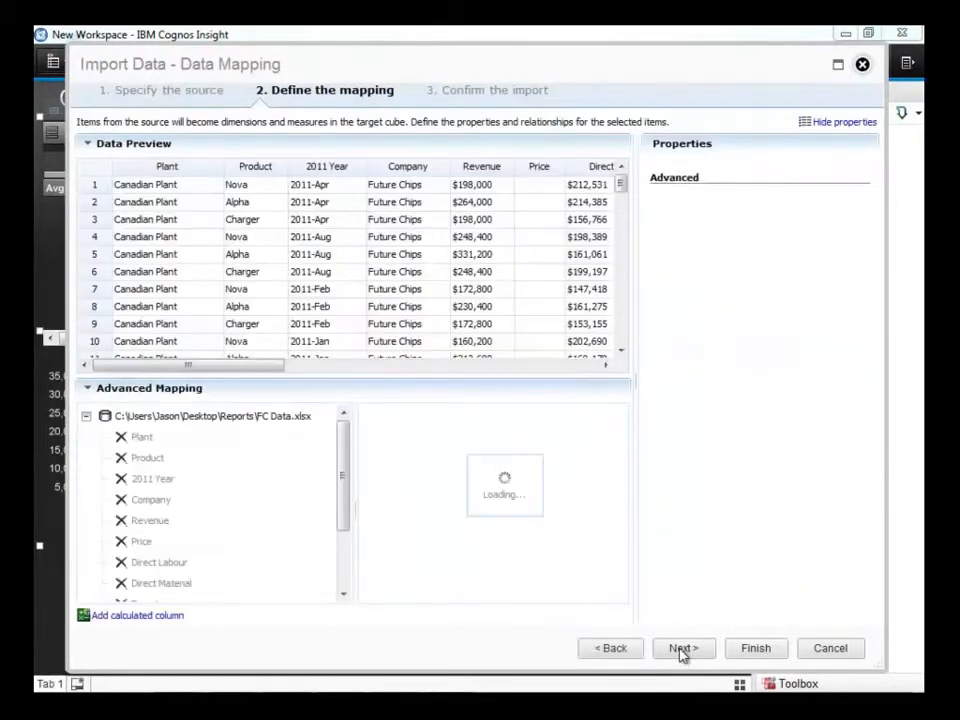
pyautogui.moveTo(619, 533); pyautogui.dragTo(613, 561)
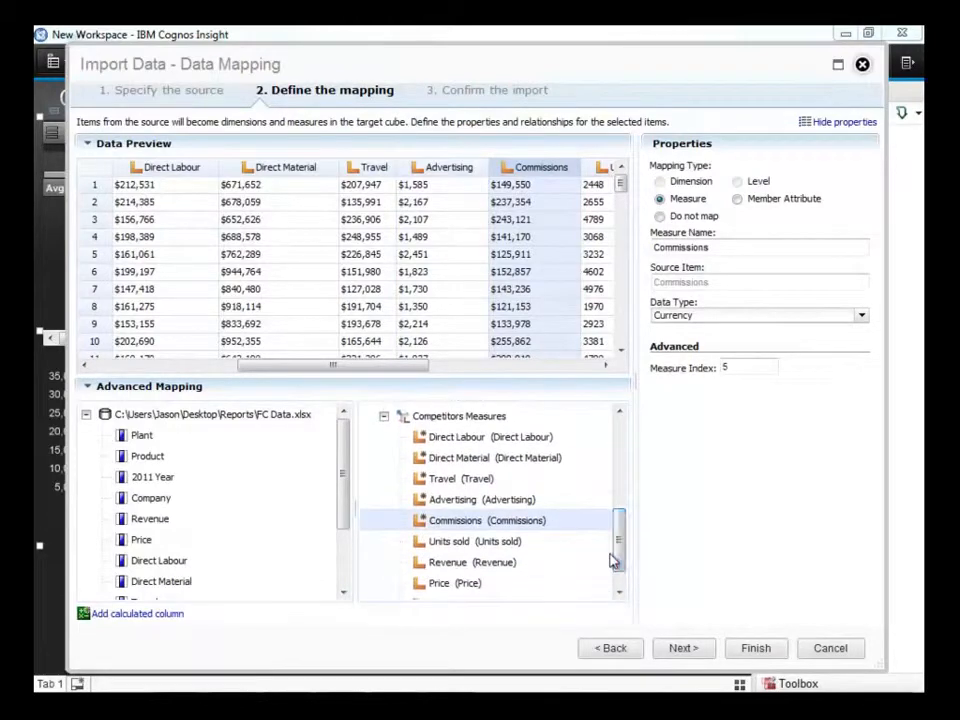
pyautogui.click(752, 652)
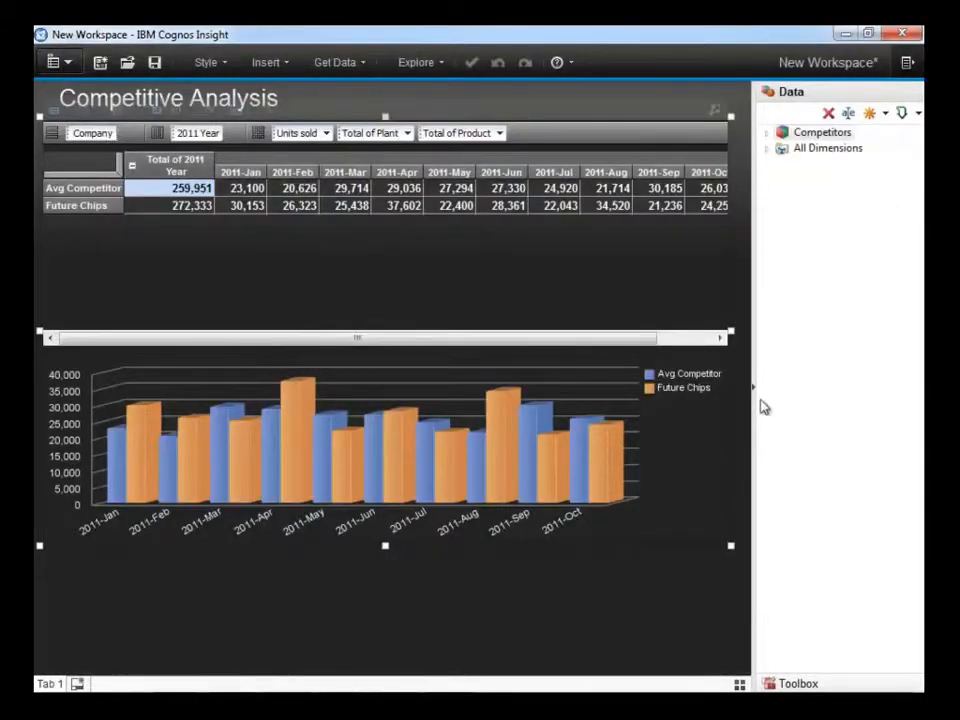
pyautogui.click(755, 392)
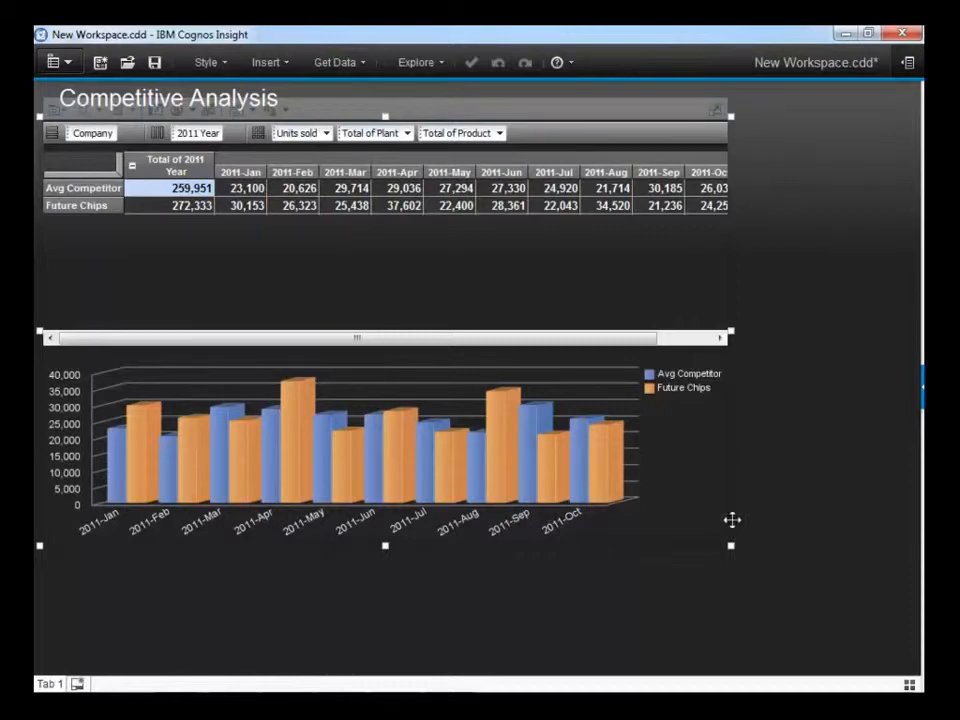
# Extend the crosstab and chart widget down to the bottom of the workspace and change its chart to a line chart without markers.
pyautogui.moveTo(732, 545); pyautogui.dragTo(733, 675)
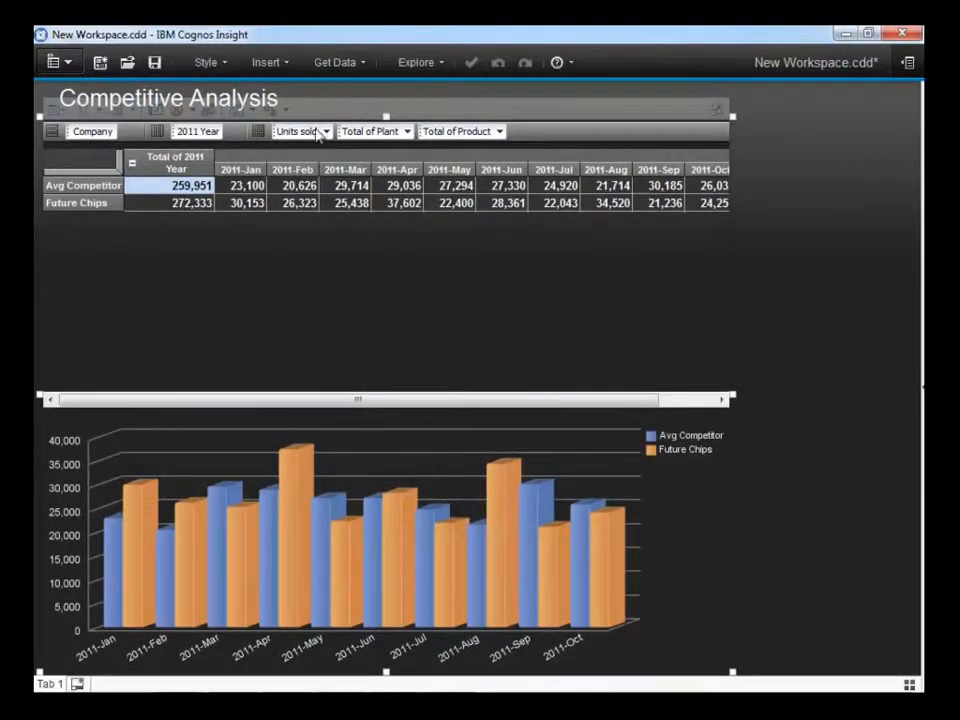
pyautogui.click(285, 110)
pyautogui.click(299, 188)
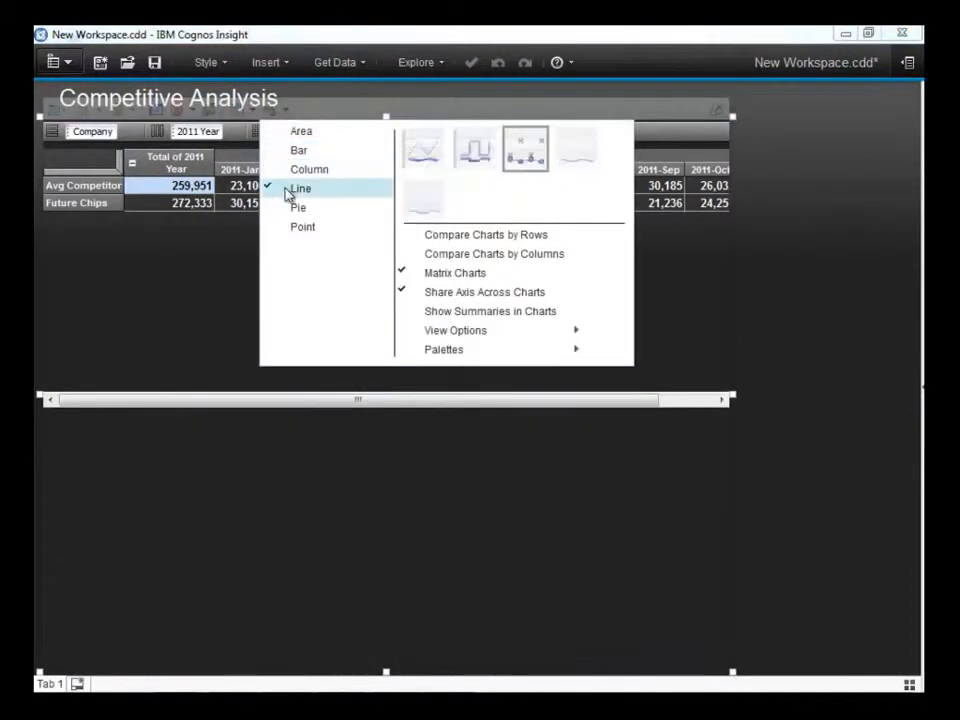
pyautogui.click(582, 158)
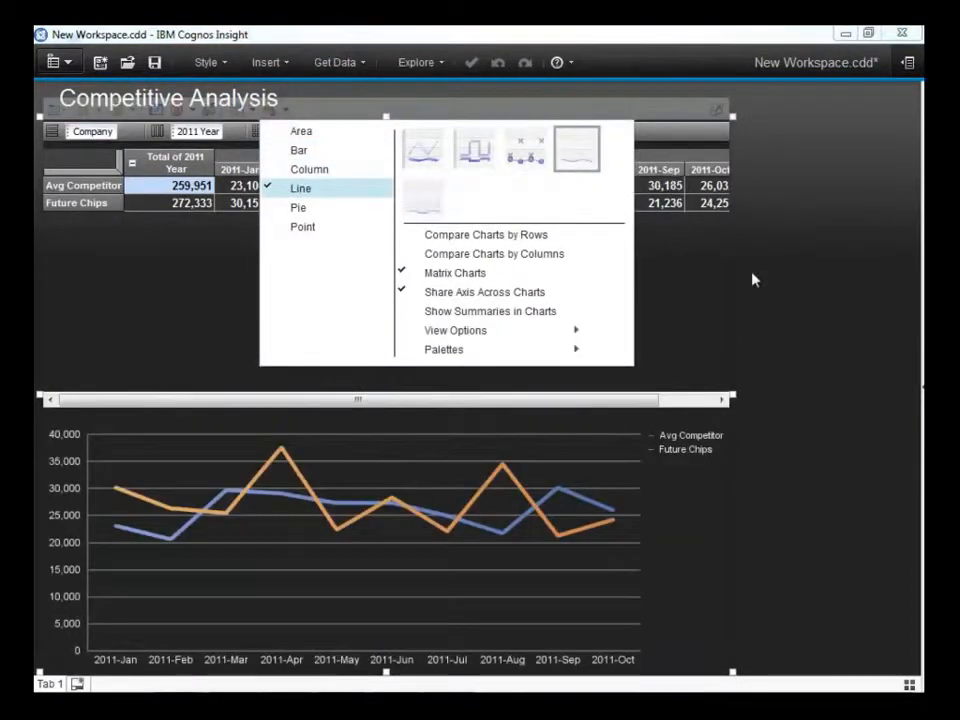
pyautogui.click(754, 276)
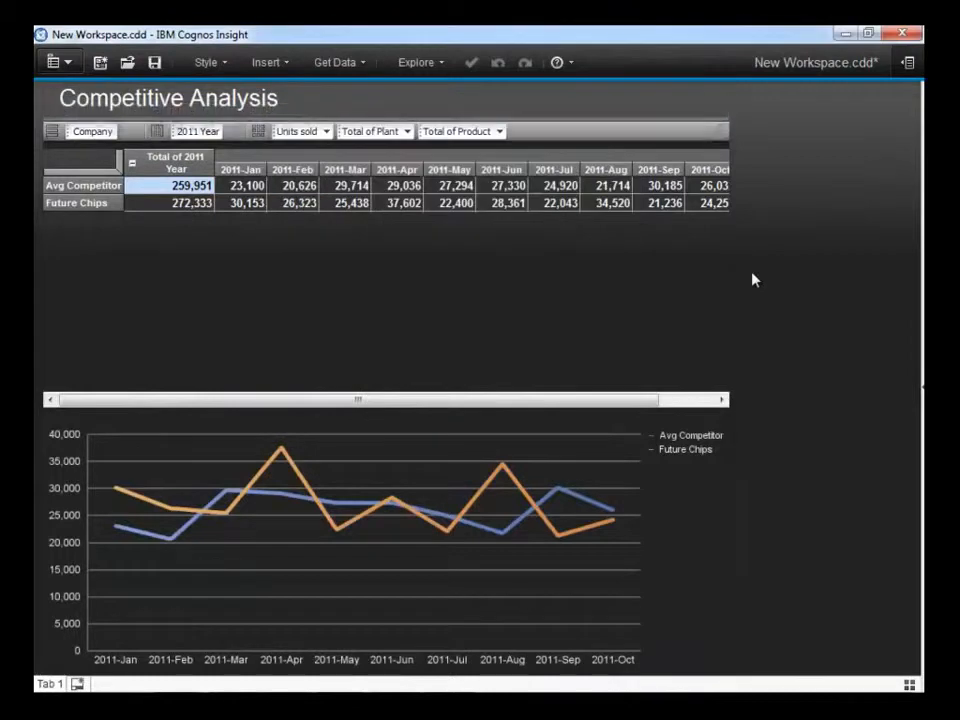
# Add a calculated row comparing Future Chips vs. Avg Competitor to the crosstab.
pyautogui.click(117, 204)
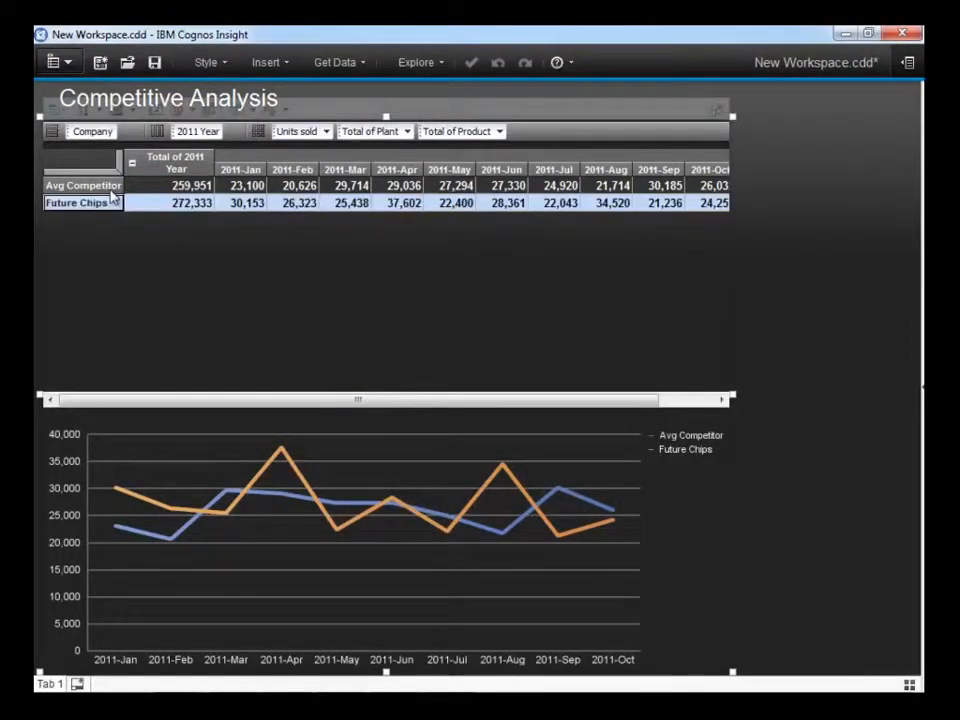
pyautogui.keyDown('ctrl'); pyautogui.click(112, 187); pyautogui.keyUp('ctrl')
pyautogui.rightClick(115, 189)
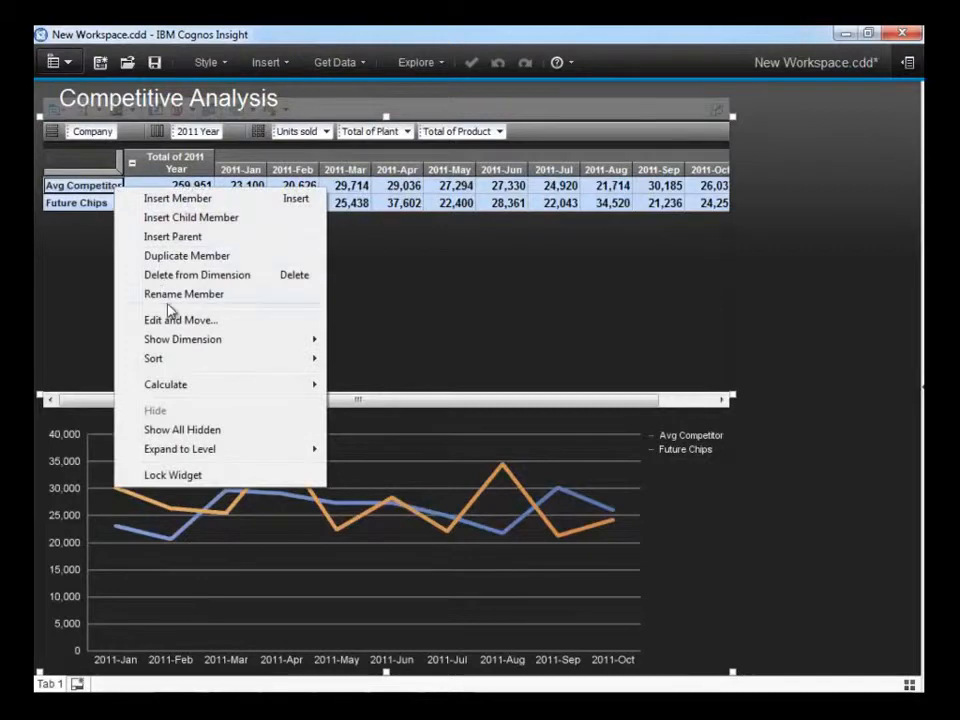
pyautogui.moveTo(192, 387)
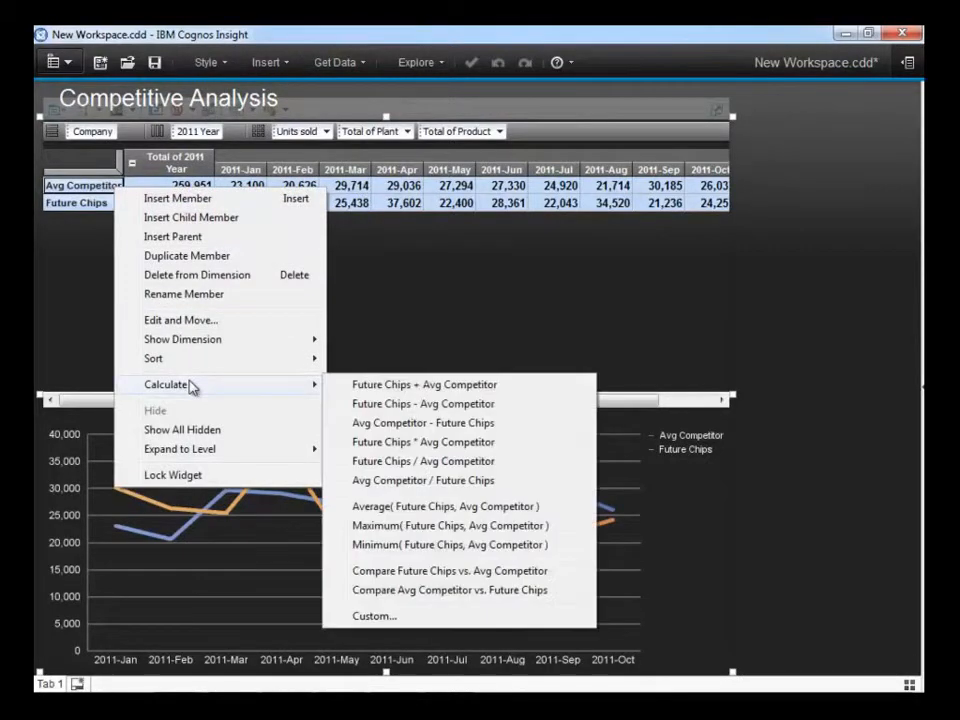
pyautogui.click(434, 573)
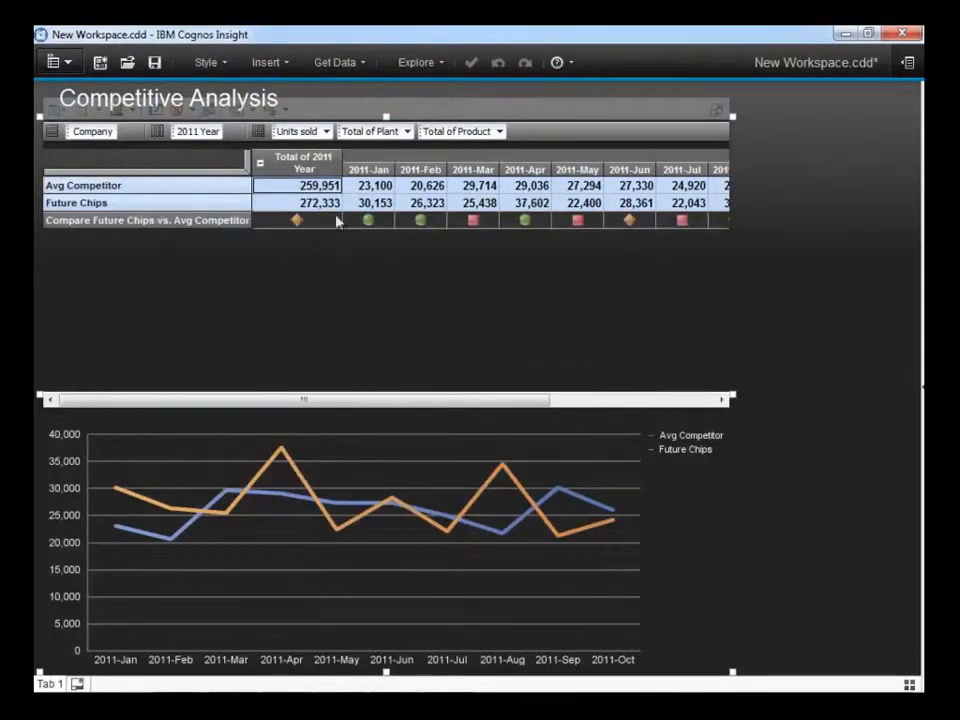
# Place a Competitors Measures filter list beside the crosstab and use it to show Revenue, Price and Total Expenses in turn.
pyautogui.moveTo(372, 138); pyautogui.dragTo(757, 121)
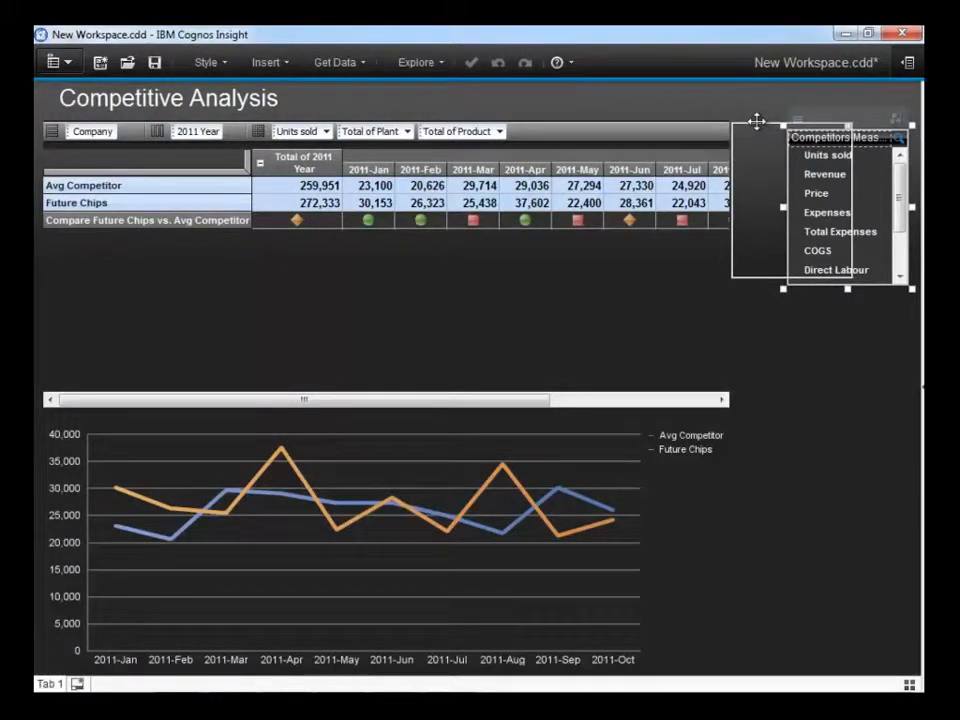
pyautogui.moveTo(757, 121); pyautogui.dragTo(757, 122)
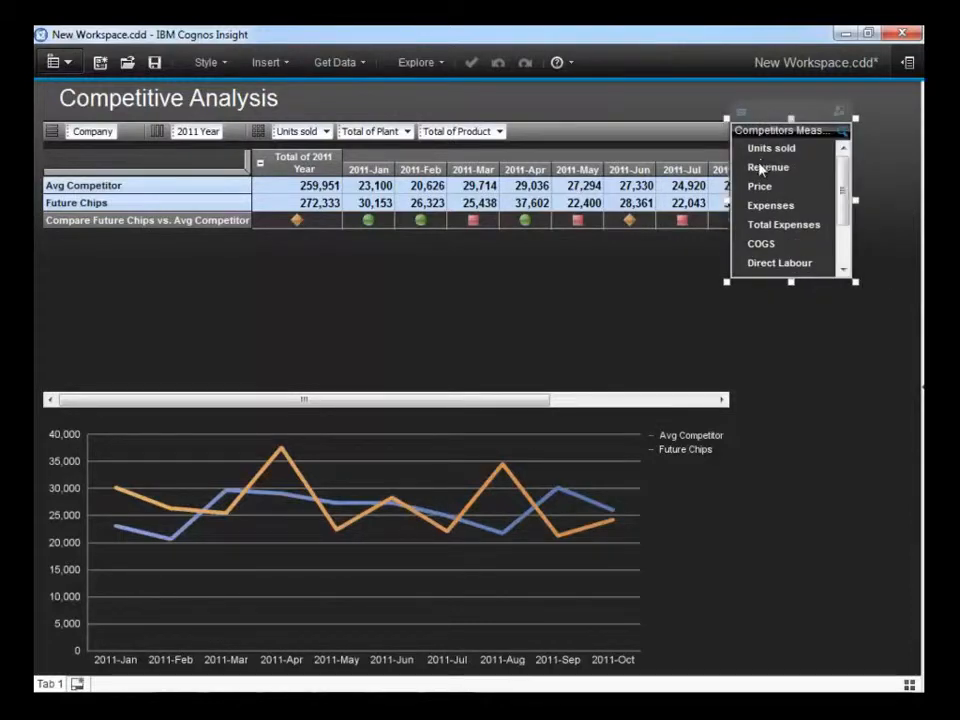
pyautogui.click(762, 167)
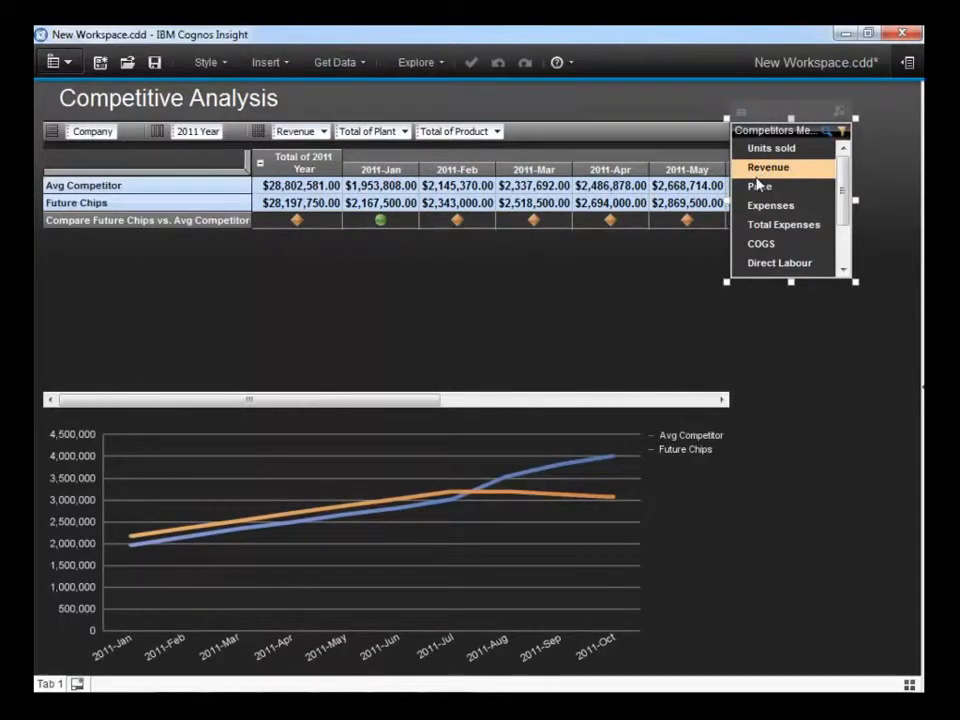
pyautogui.click(760, 186)
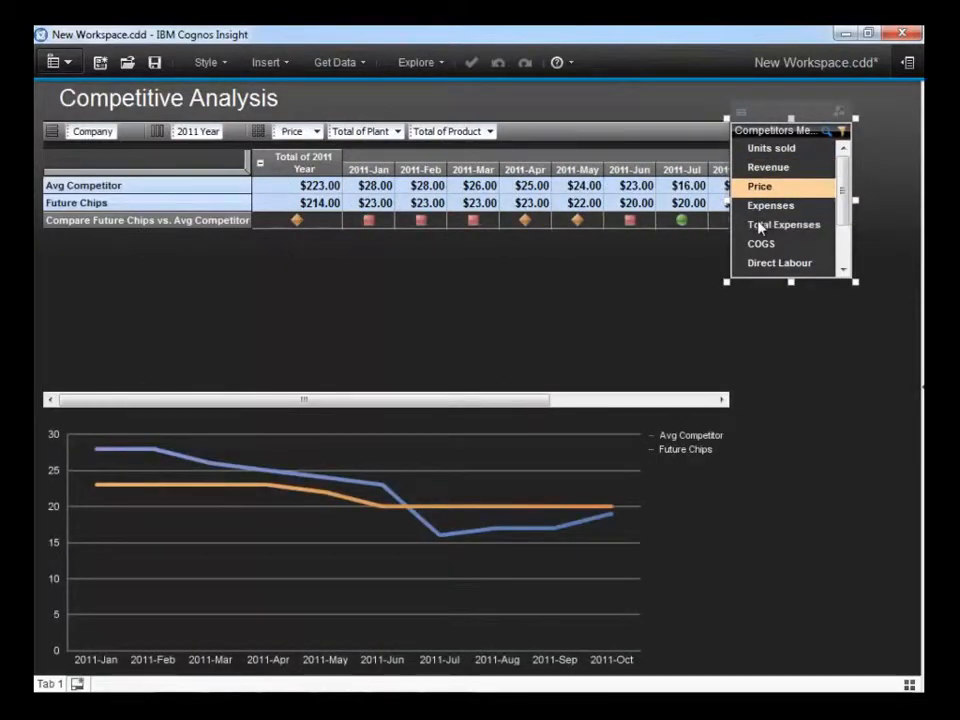
pyautogui.click(762, 227)
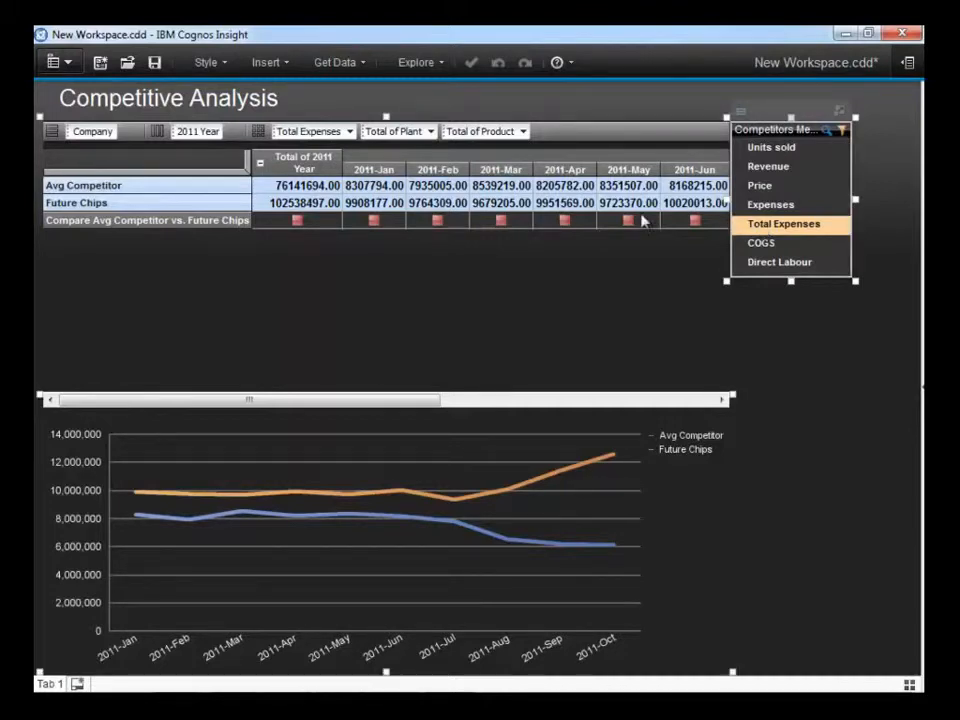
# Hide the Compare Avg Competitor vs. Future Chips row and duplicate the Future Chips member.
pyautogui.rightClick(236, 224)
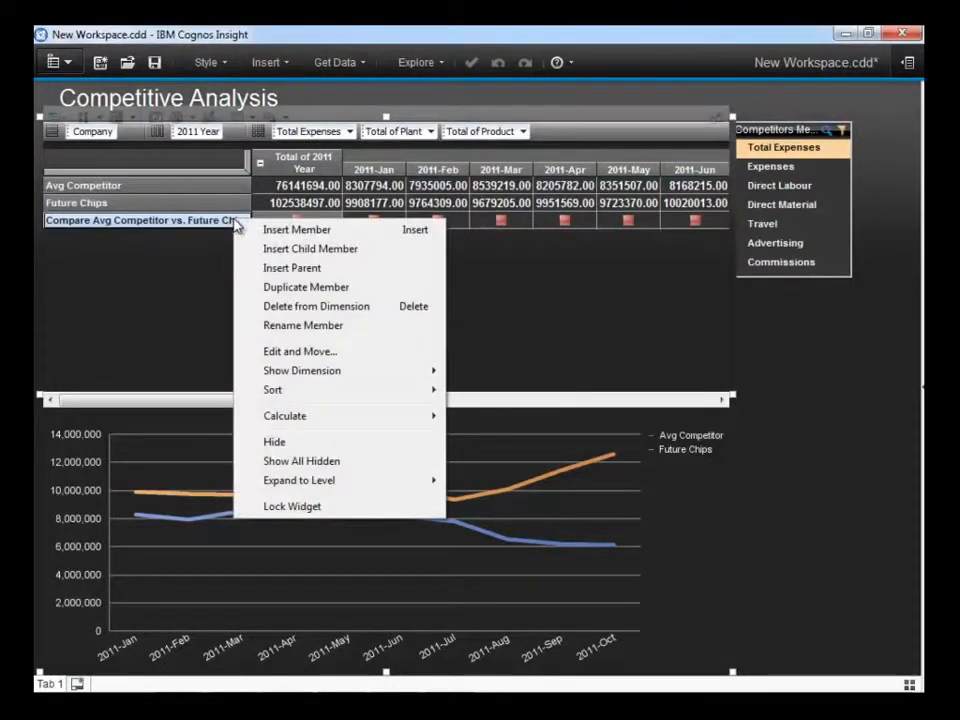
pyautogui.click(274, 443)
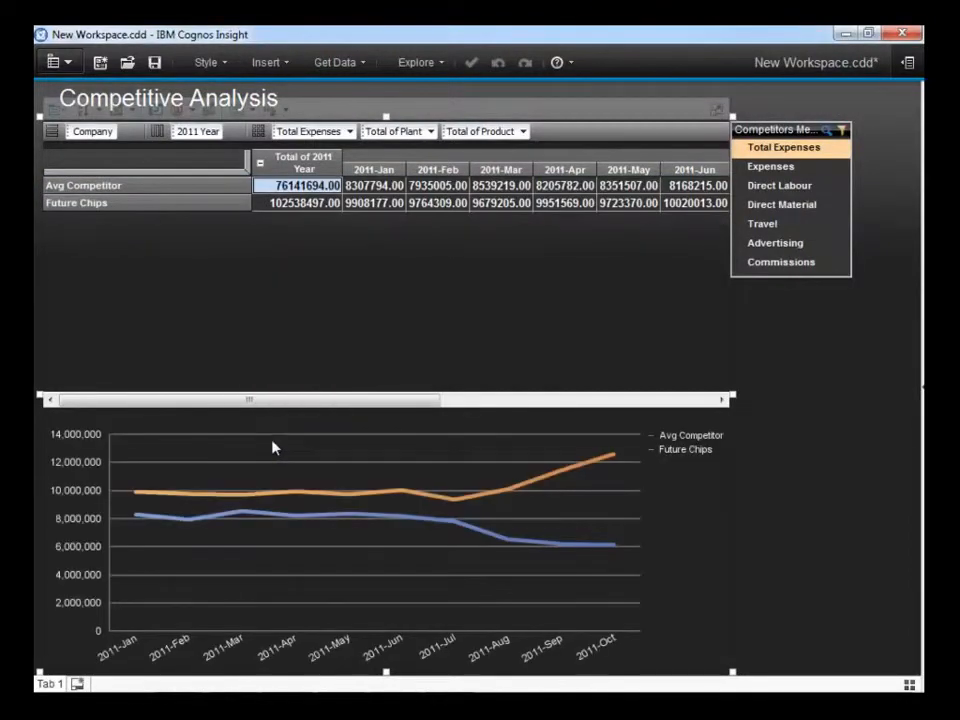
pyautogui.rightClick(198, 210)
pyautogui.click(232, 274)
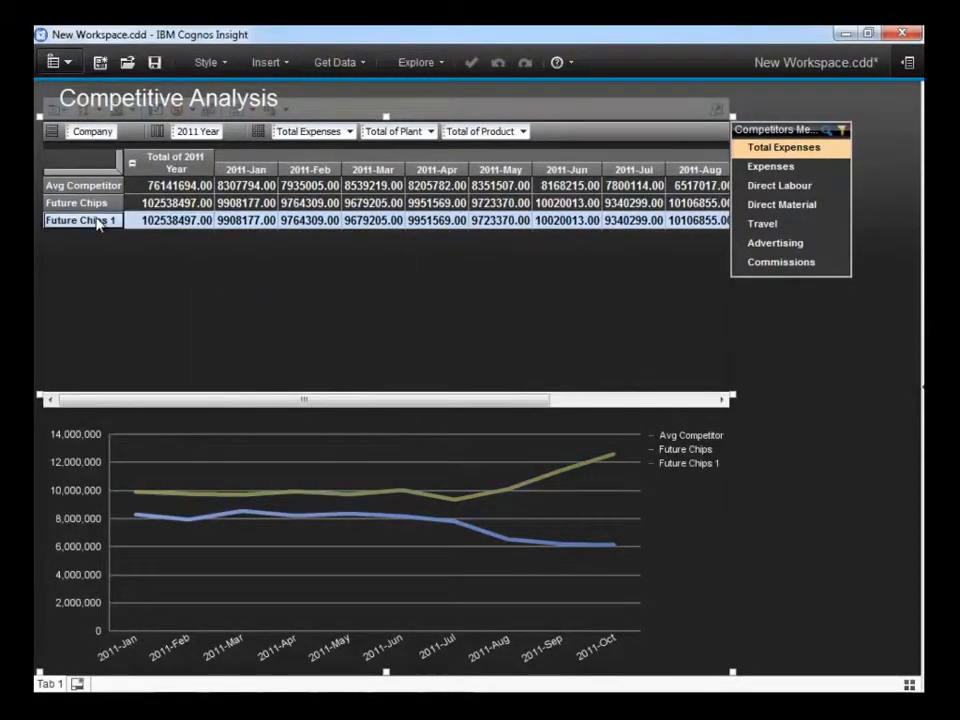
# Rename the duplicated Future Chips 1 member as What if -15%.
pyautogui.doubleClick(80, 220)
pyautogui.write('What if')
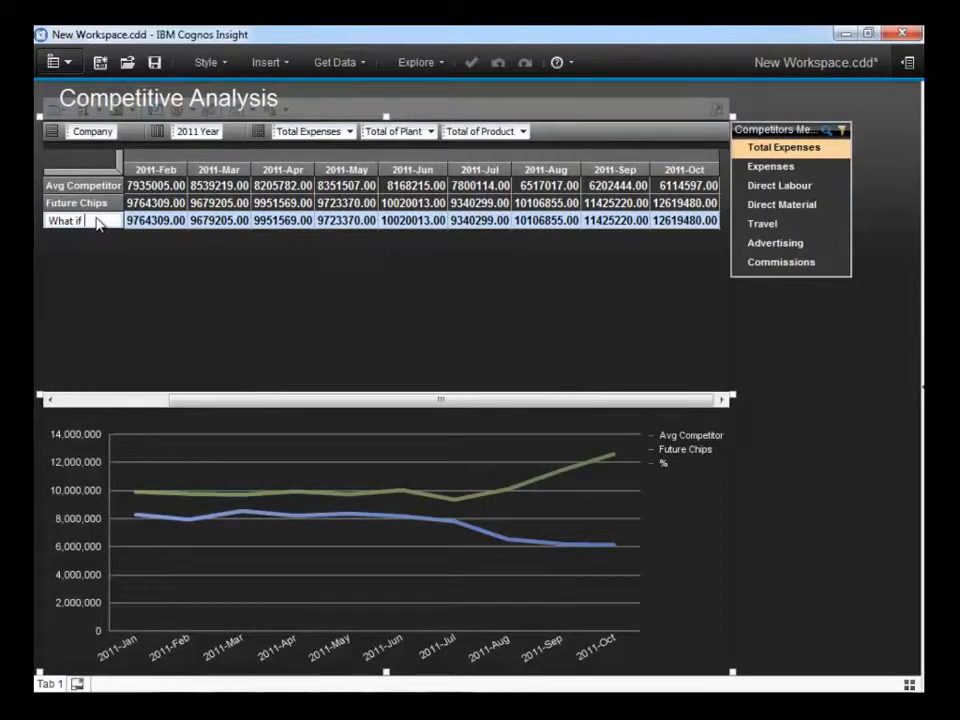
pyautogui.write(' -15')
pyautogui.press('Return')
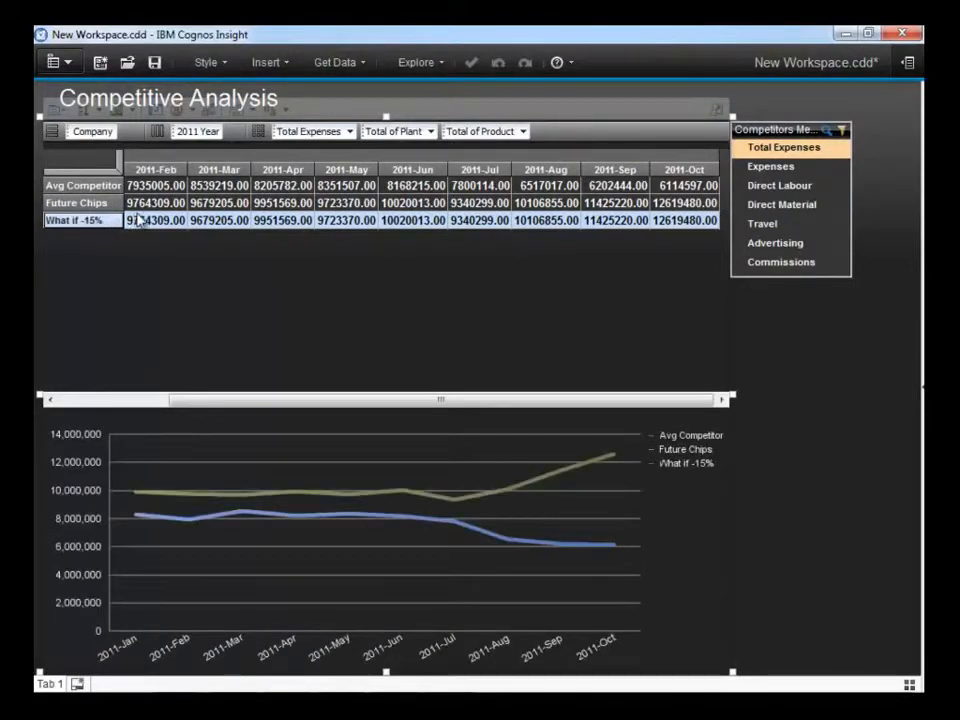
# Decrease the What if -15% row's total expenses by 15% for 2011-Feb through 2011-Oct.
pyautogui.click(138, 220)
pyautogui.write('ded15%')
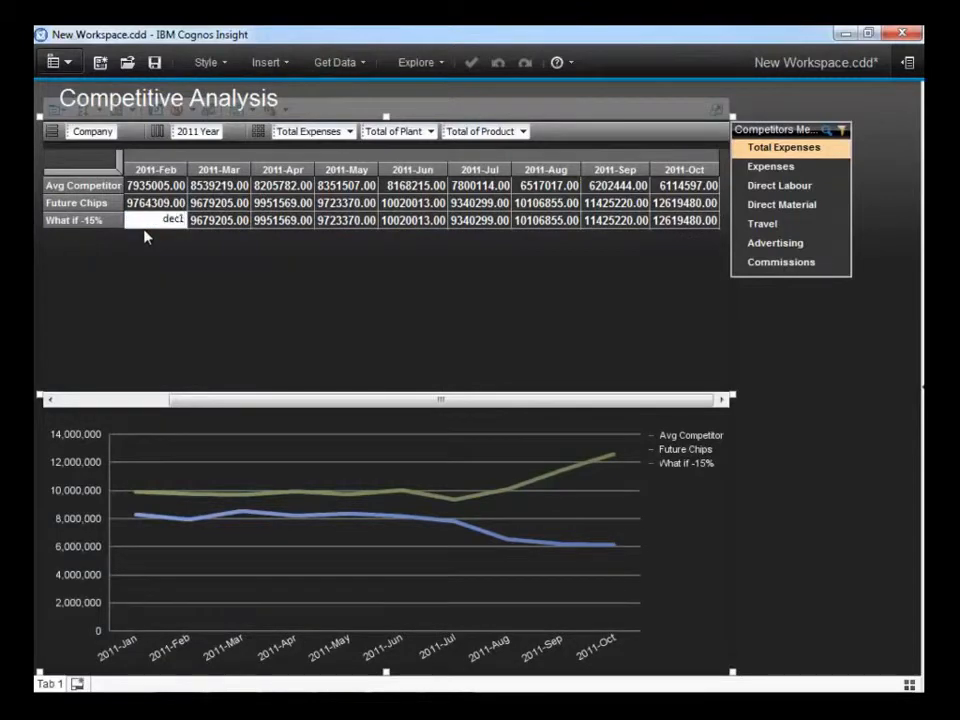
pyautogui.press('Return')
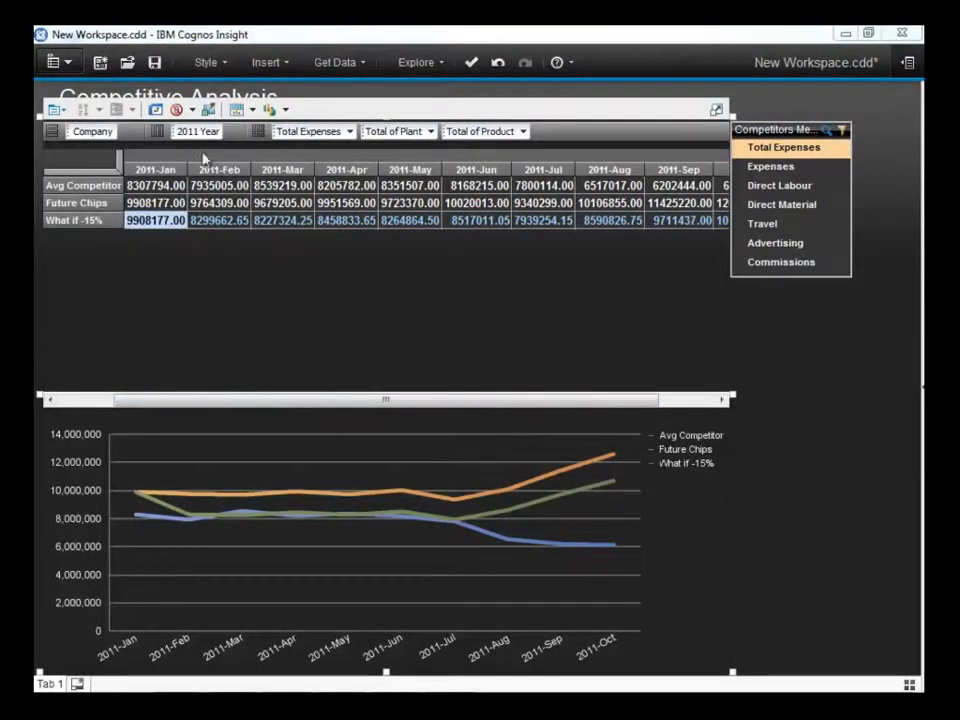
# Rearrange the crosstab to collapsed 2011 Year rows against Competitors Measures columns, and switch the chart to 3D clustered columns.
pyautogui.moveTo(197, 131); pyautogui.dragTo(96, 130)
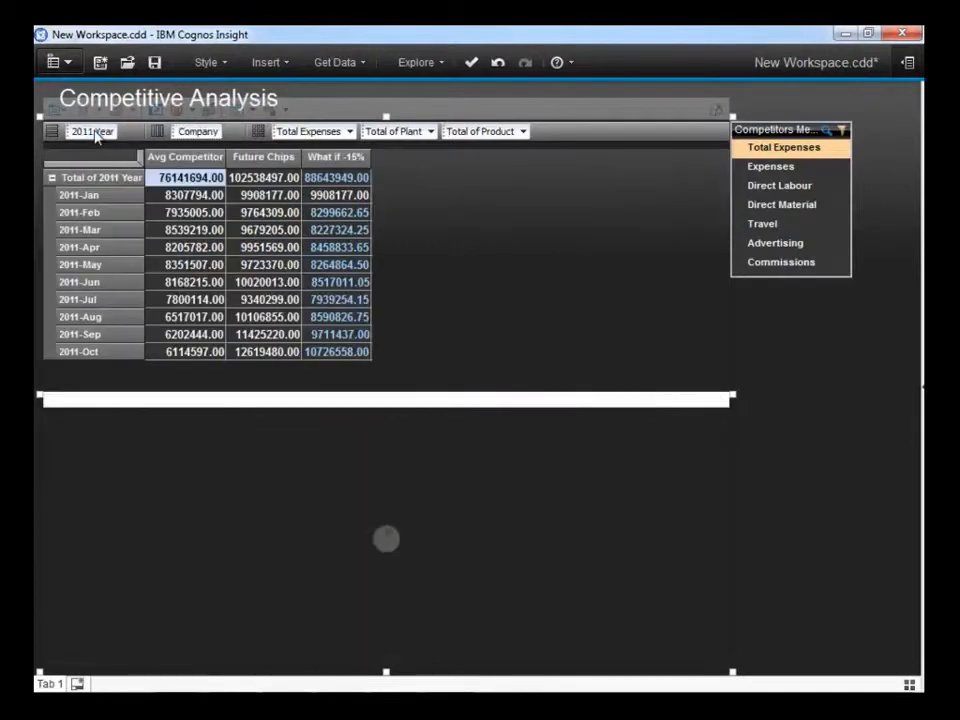
pyautogui.click(52, 178)
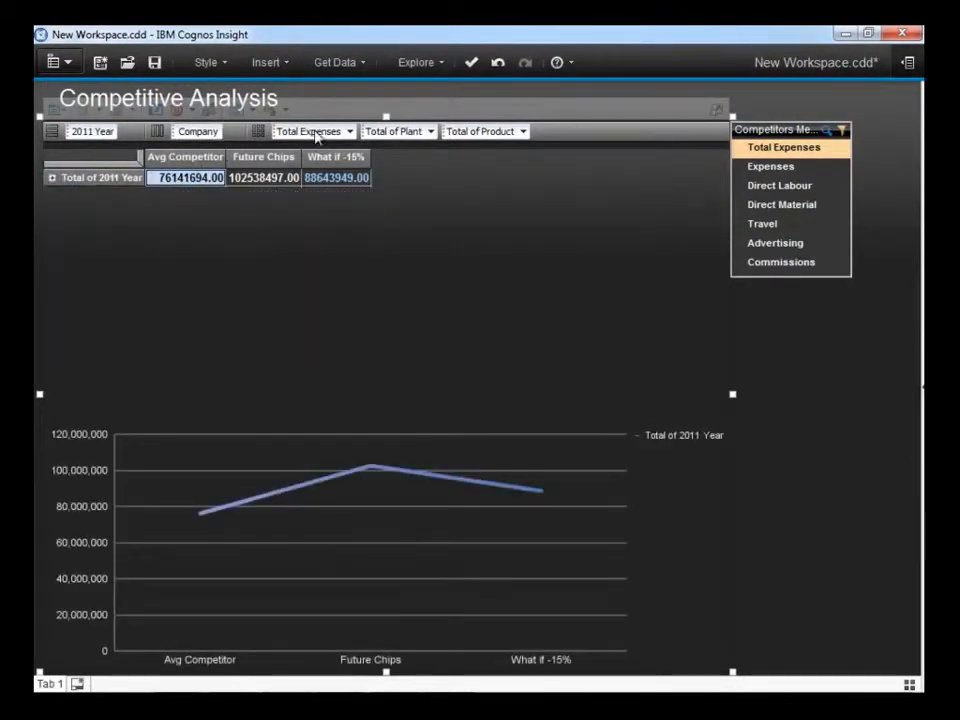
pyautogui.moveTo(316, 136); pyautogui.dragTo(204, 137)
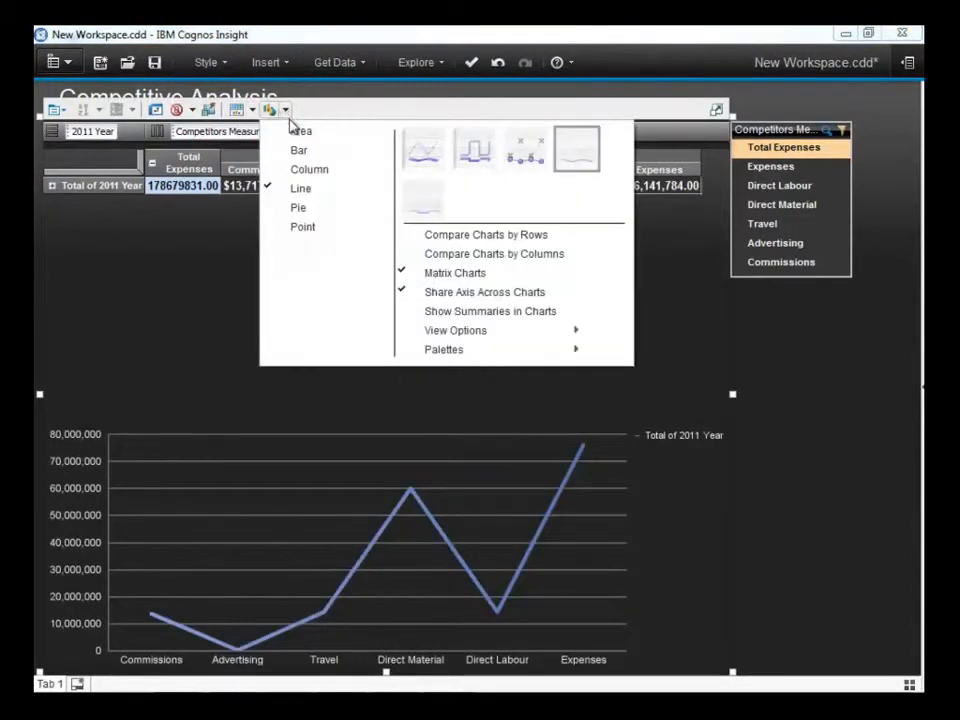
pyautogui.click(304, 168)
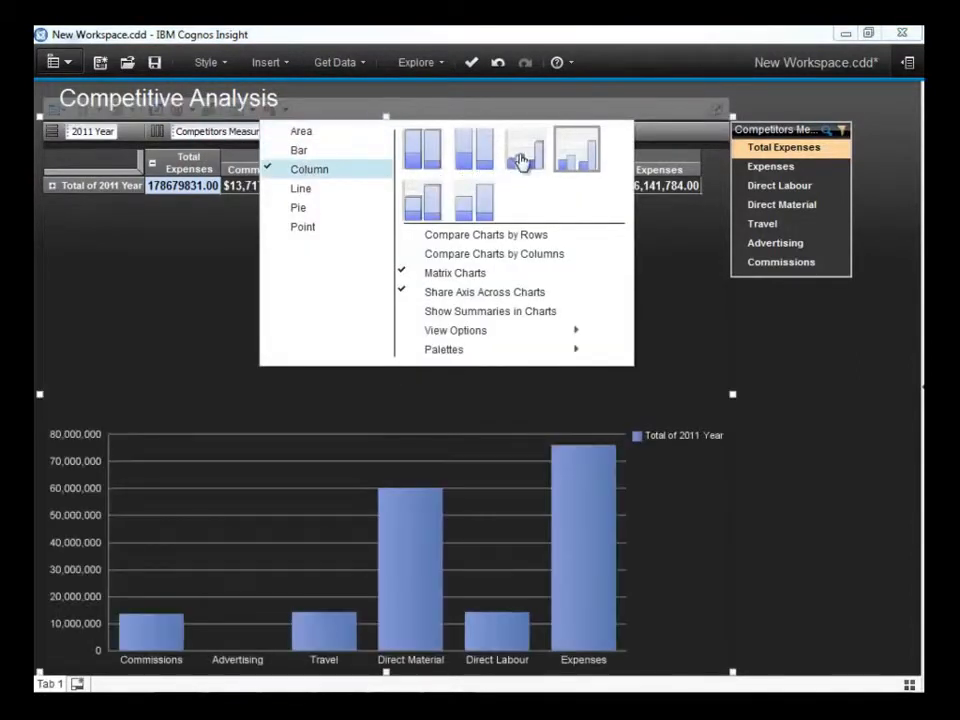
pyautogui.click(522, 158)
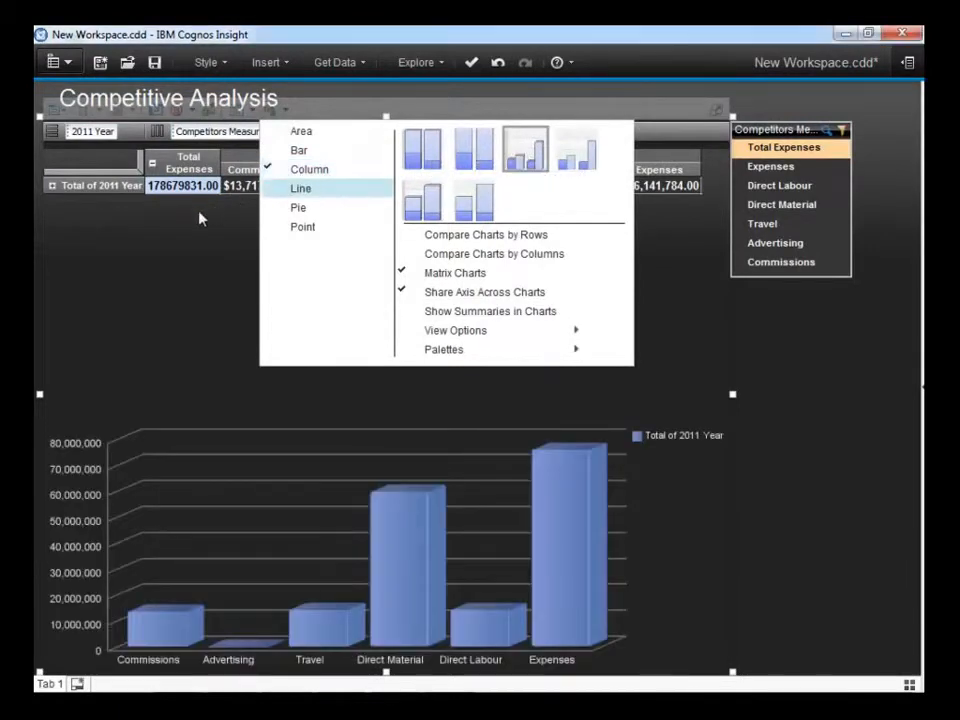
# Add a calculated row that multiplies Total of 2011 Year by 0.85.
pyautogui.rightClick(127, 192)
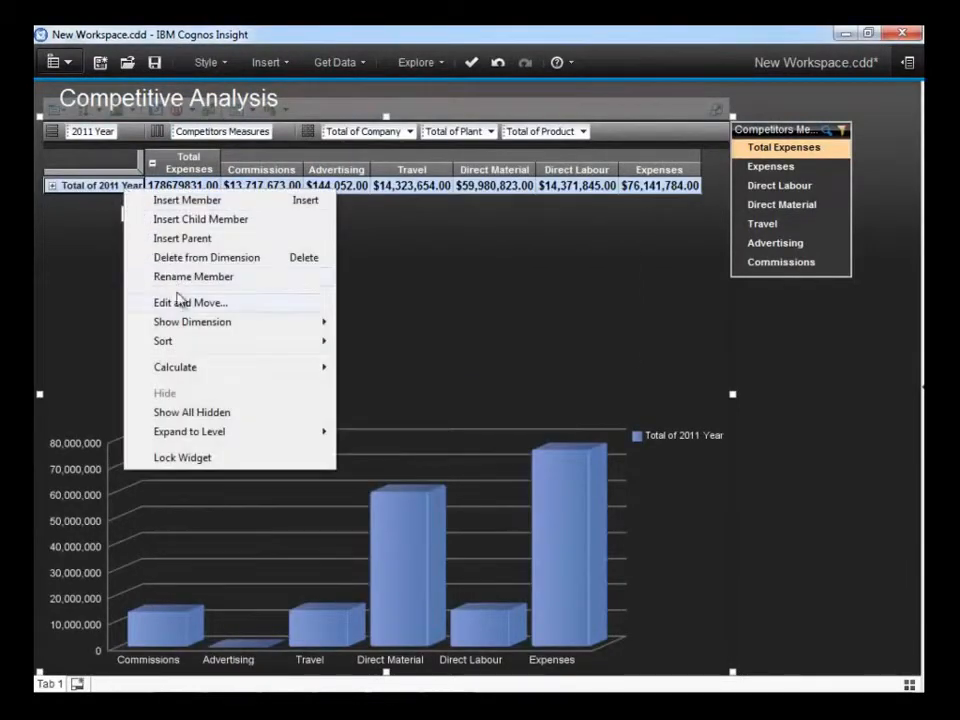
pyautogui.moveTo(220, 376)
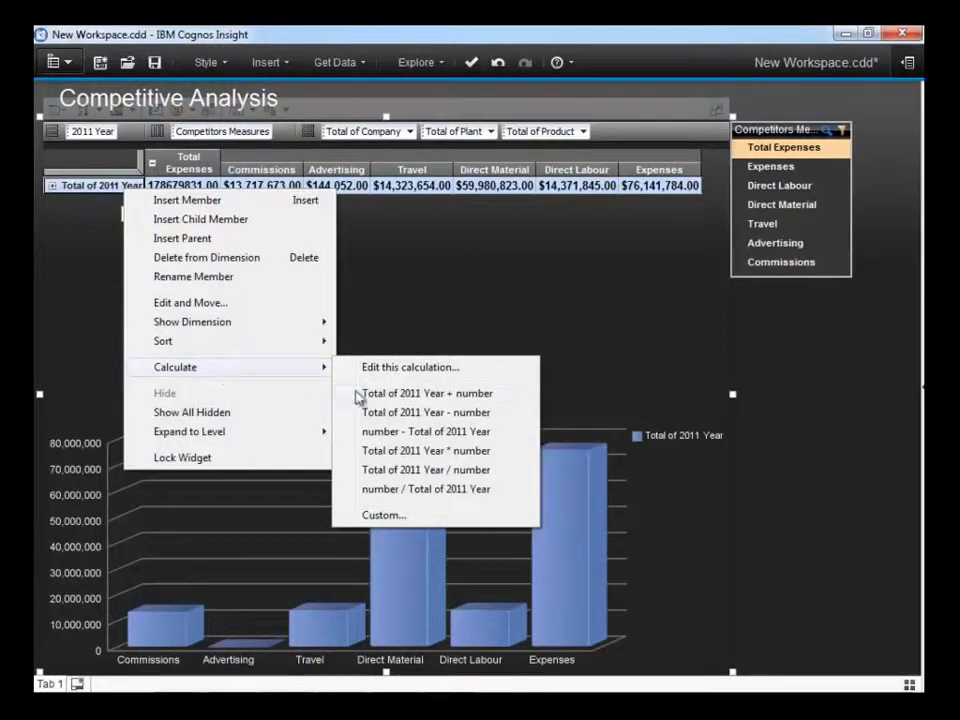
pyautogui.click(396, 450)
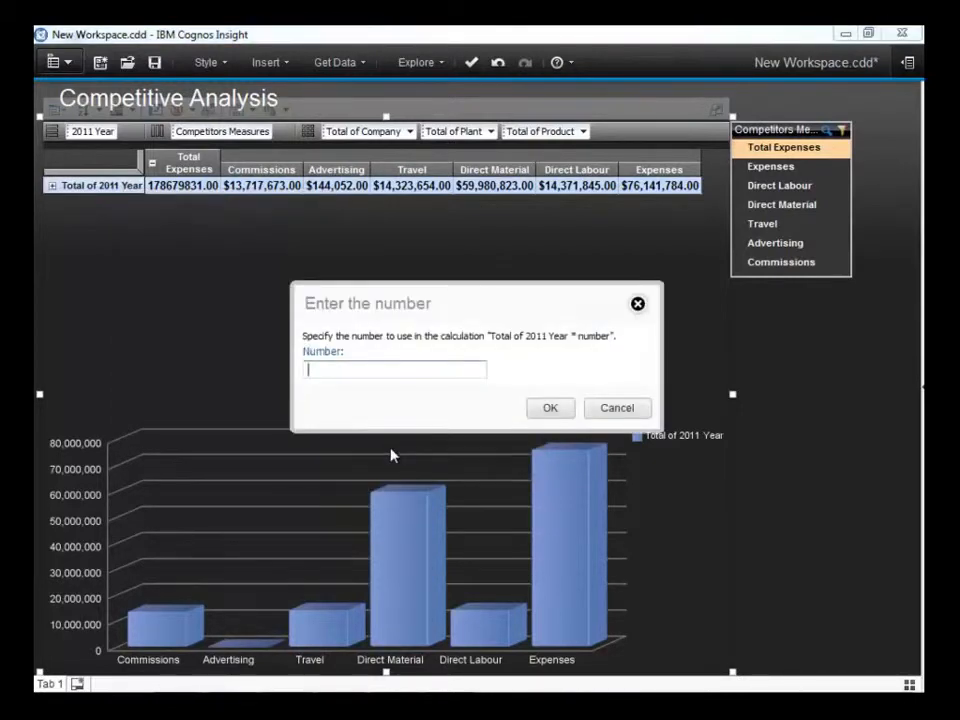
pyautogui.write('0.85')
pyautogui.click(542, 411)
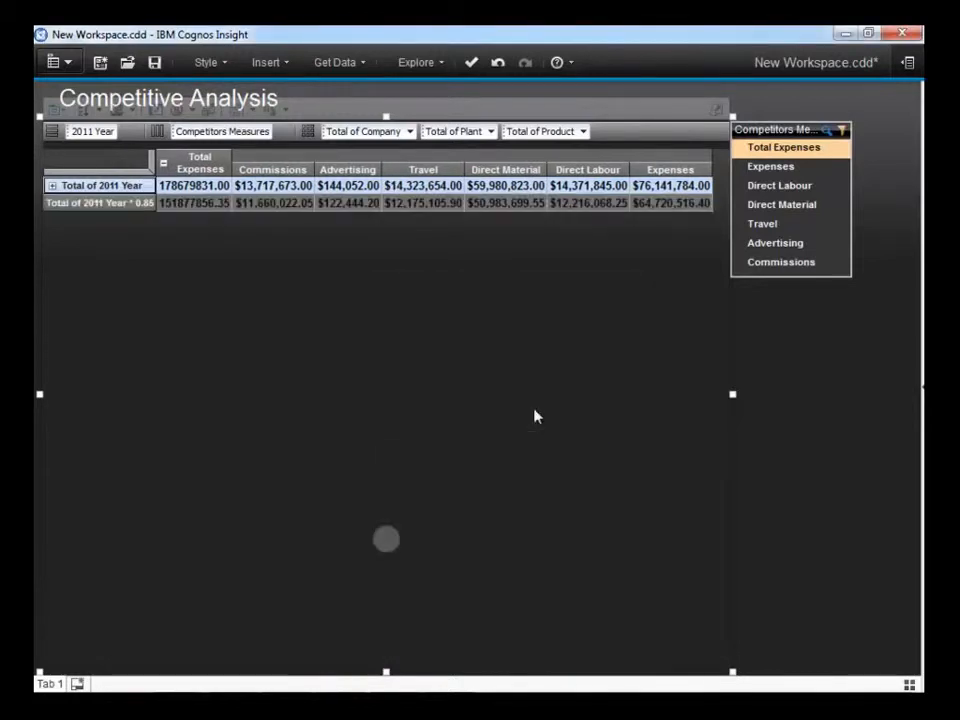
# Rename the calculated Total of 2011 Year * 0.85 row as 2012 Target.
pyautogui.doubleClick(140, 204)
pyautogui.write('201')
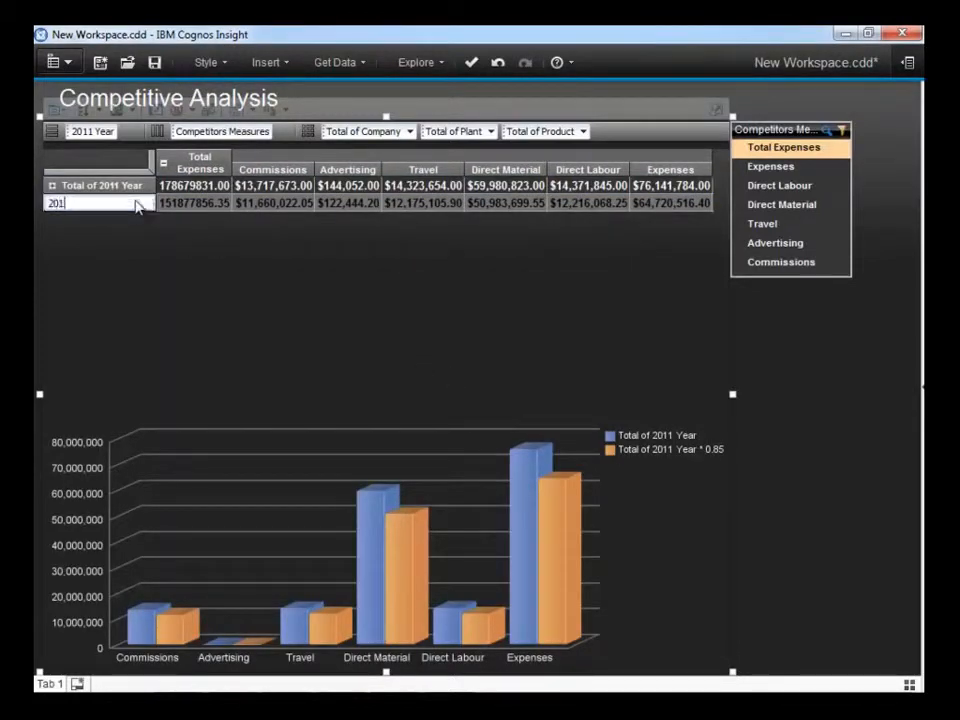
pyautogui.write('2 Target')
pyautogui.press('Return')
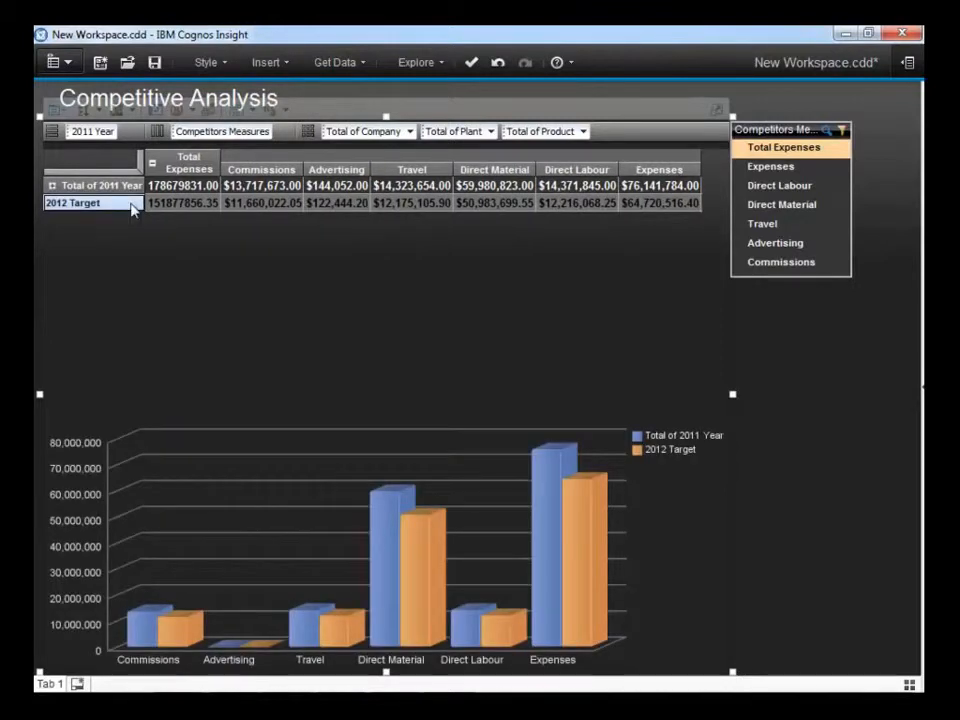
# Insert a member named 2012 Plan below 2012 Target and nest the rows by Plant, outside 2011 Year.
pyautogui.rightClick(134, 207)
pyautogui.click(158, 215)
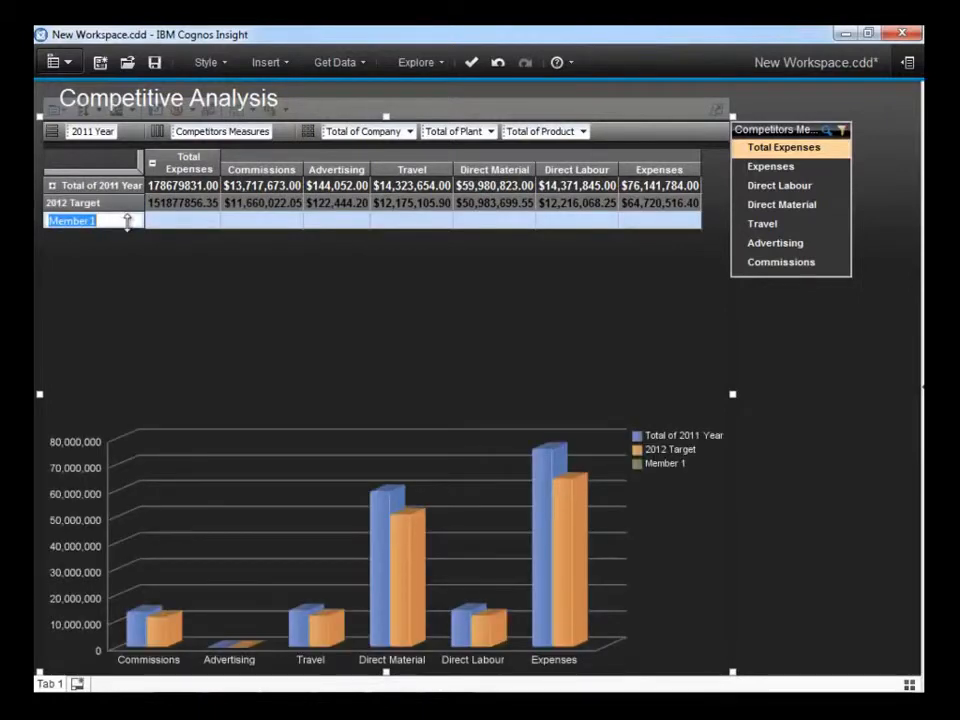
pyautogui.write('2012 Plan')
pyautogui.press('Return')
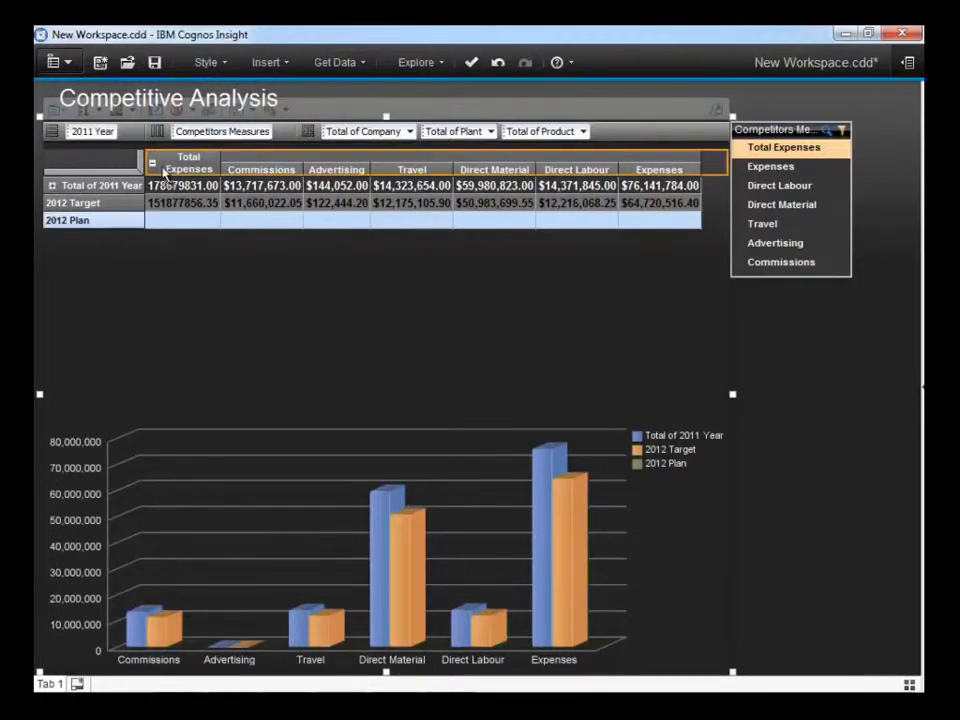
pyautogui.moveTo(46, 195); pyautogui.dragTo(45, 188)
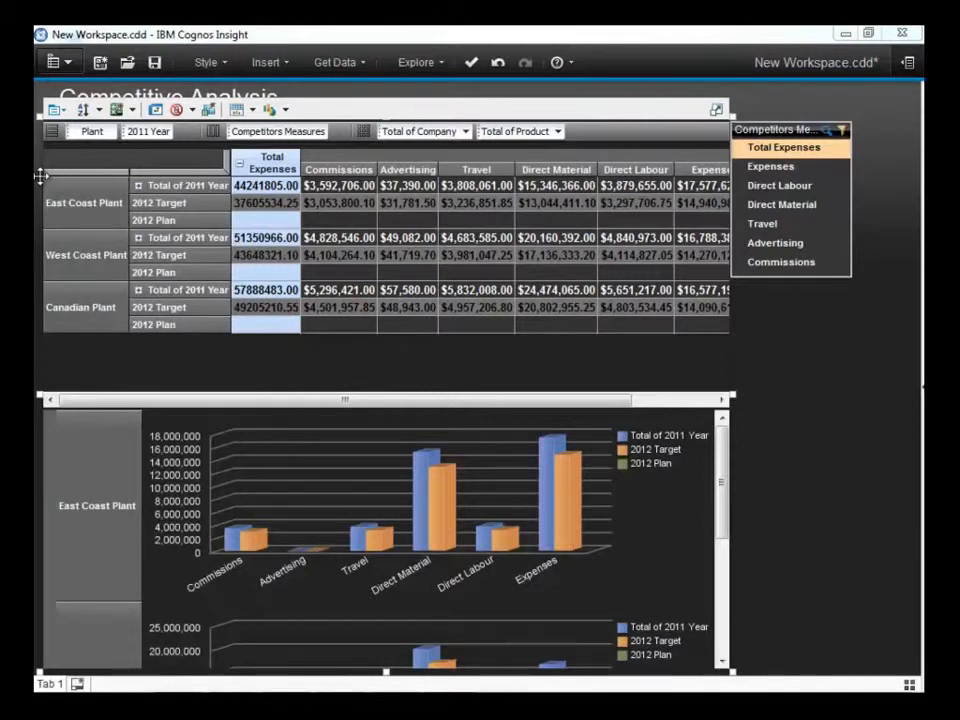
# Save the workspace and share it to Public Folders under the document name Plant Expenses Plan 2012.
pyautogui.click(54, 62)
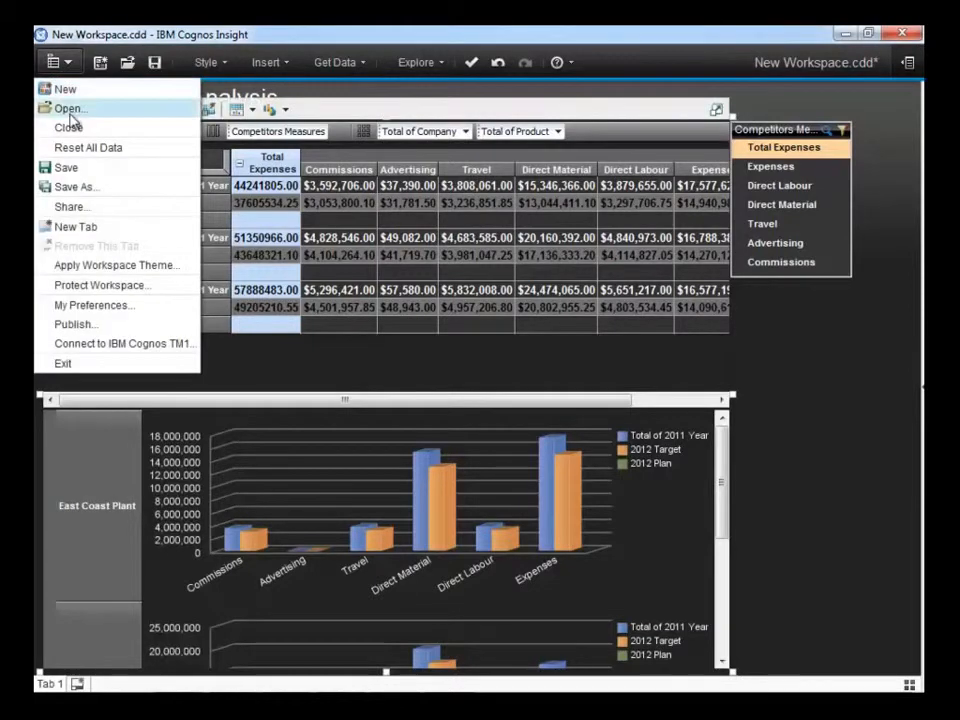
pyautogui.click(76, 166)
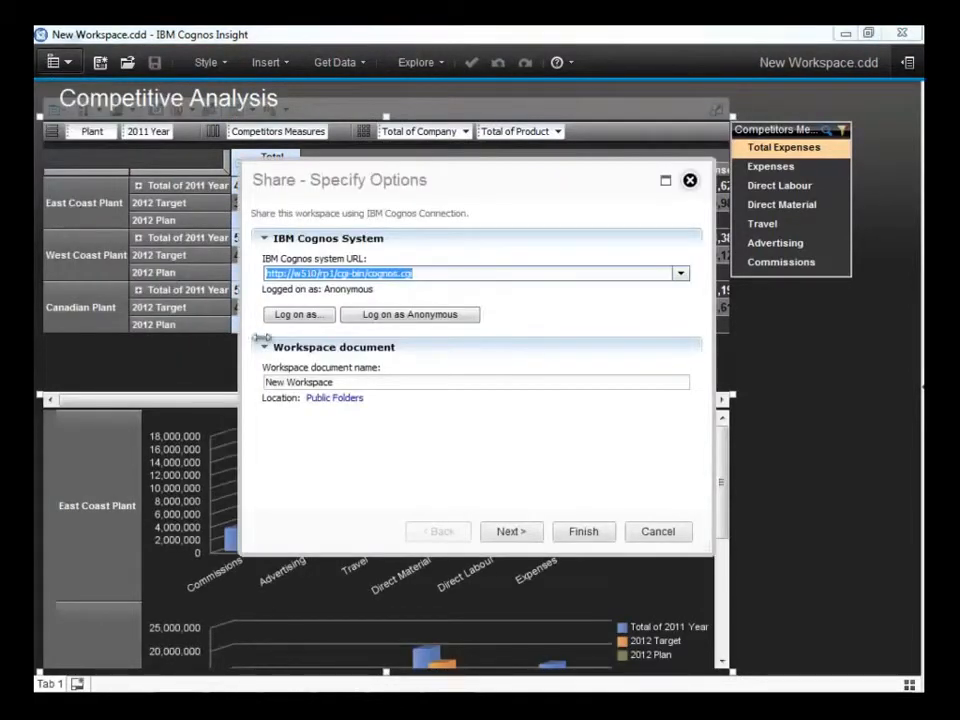
pyautogui.moveTo(337, 382); pyautogui.dragTo(245, 368)
pyautogui.write('Plant Expenses Plan')
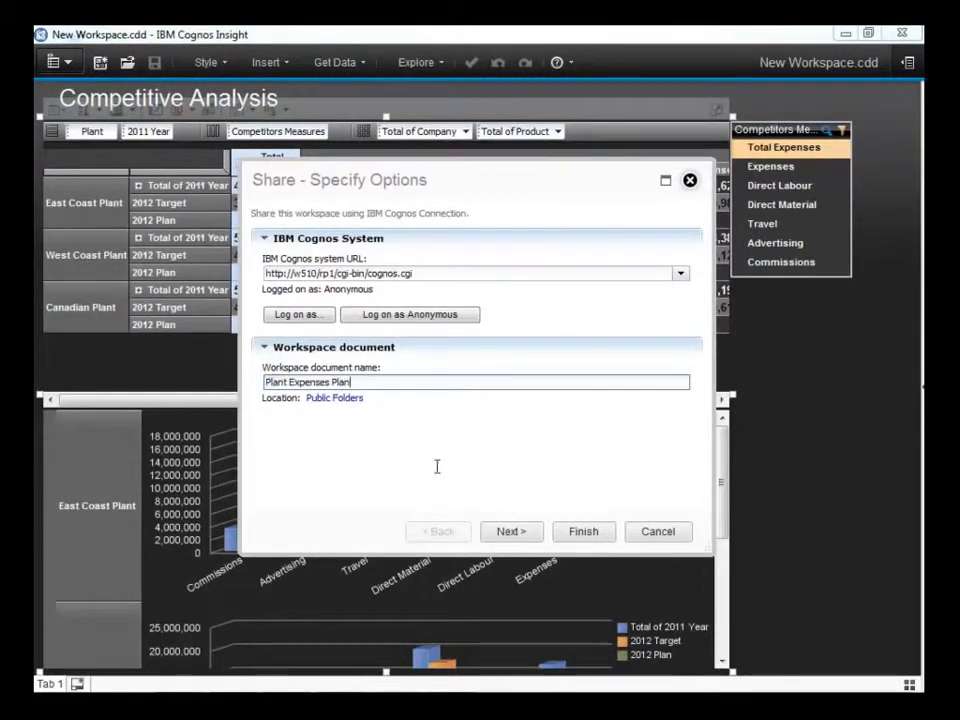
pyautogui.click(580, 533)
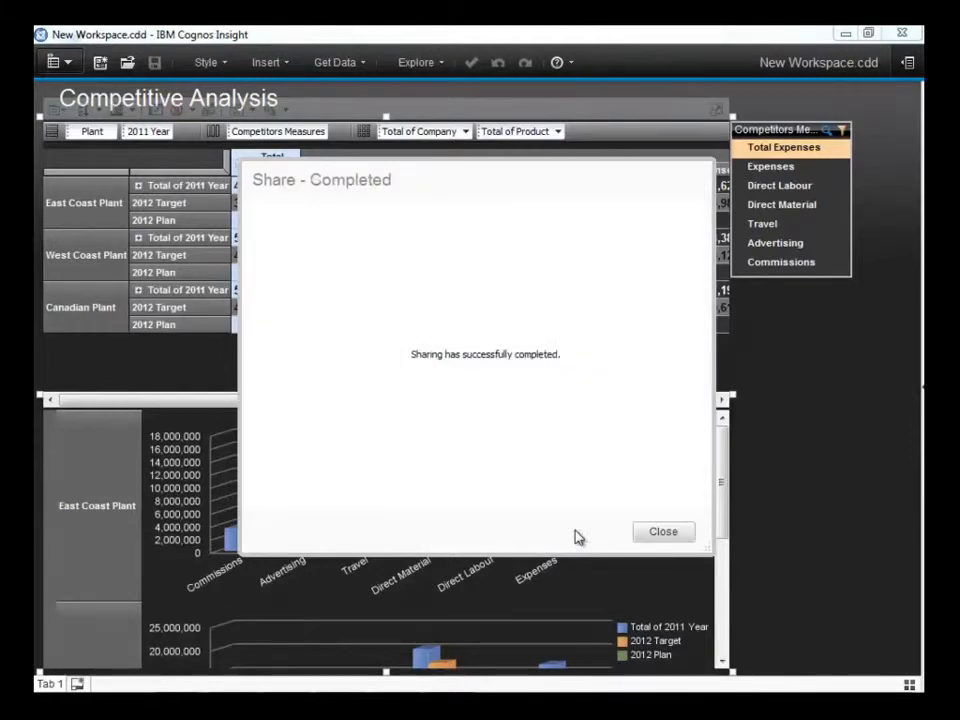
pyautogui.click(658, 538)
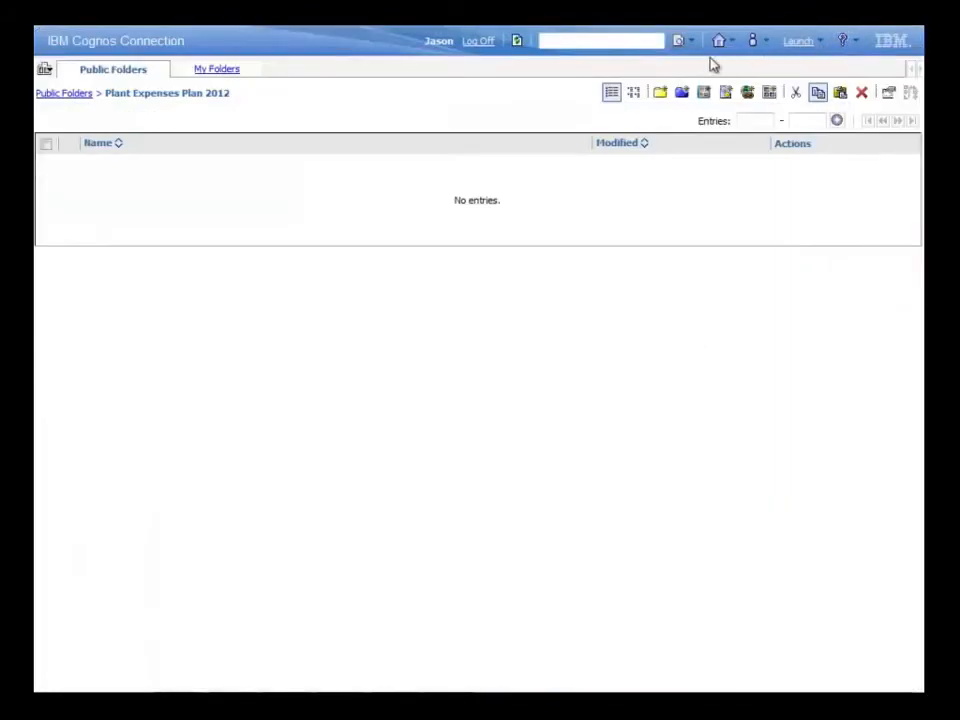
# Switch to IBM Cognos Connection and refresh the Plant Expenses Plan 2012 folder.
pyautogui.click(518, 42)
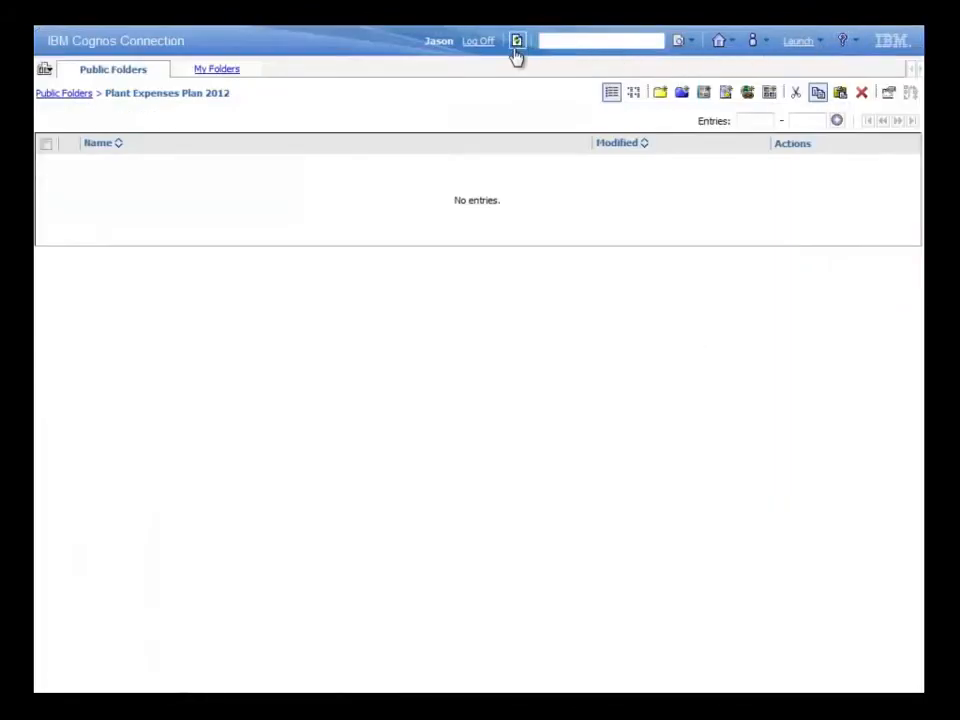